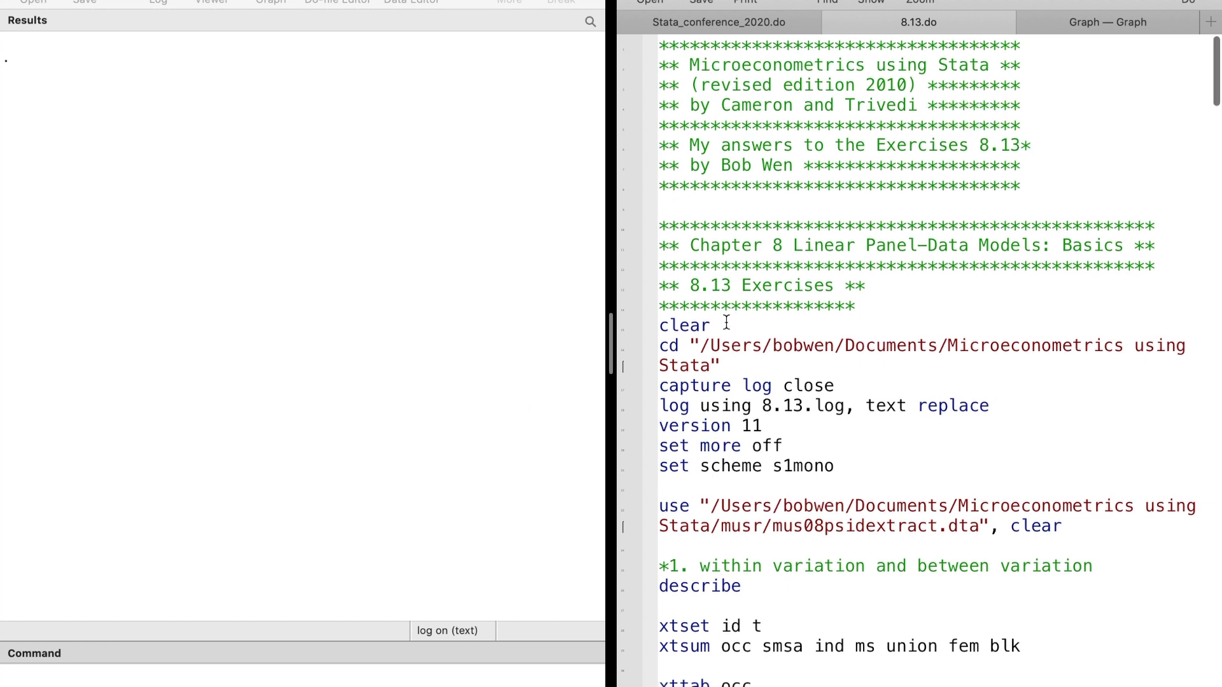
# Run the do-file's header, clear and working-directory lines, and start the replacement text log 8.13.log after closing any open log
pyautogui.moveTo(620, 51); pyautogui.dragTo(609, 373)
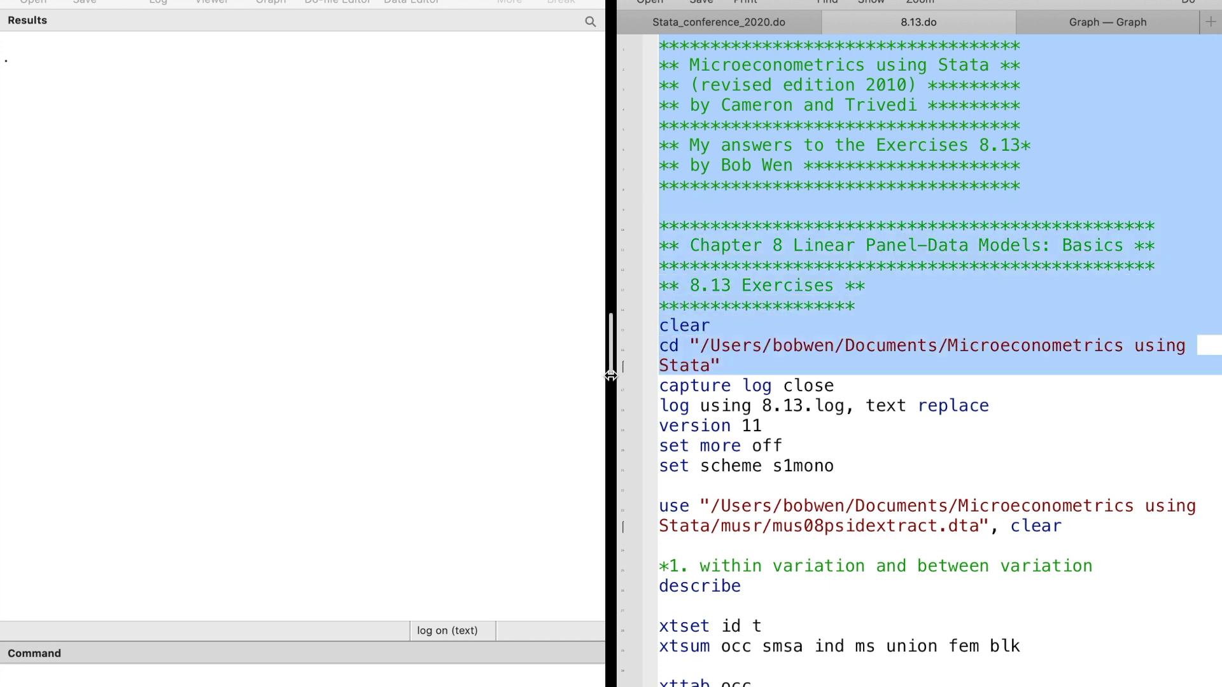
pyautogui.press('super+shift+d')
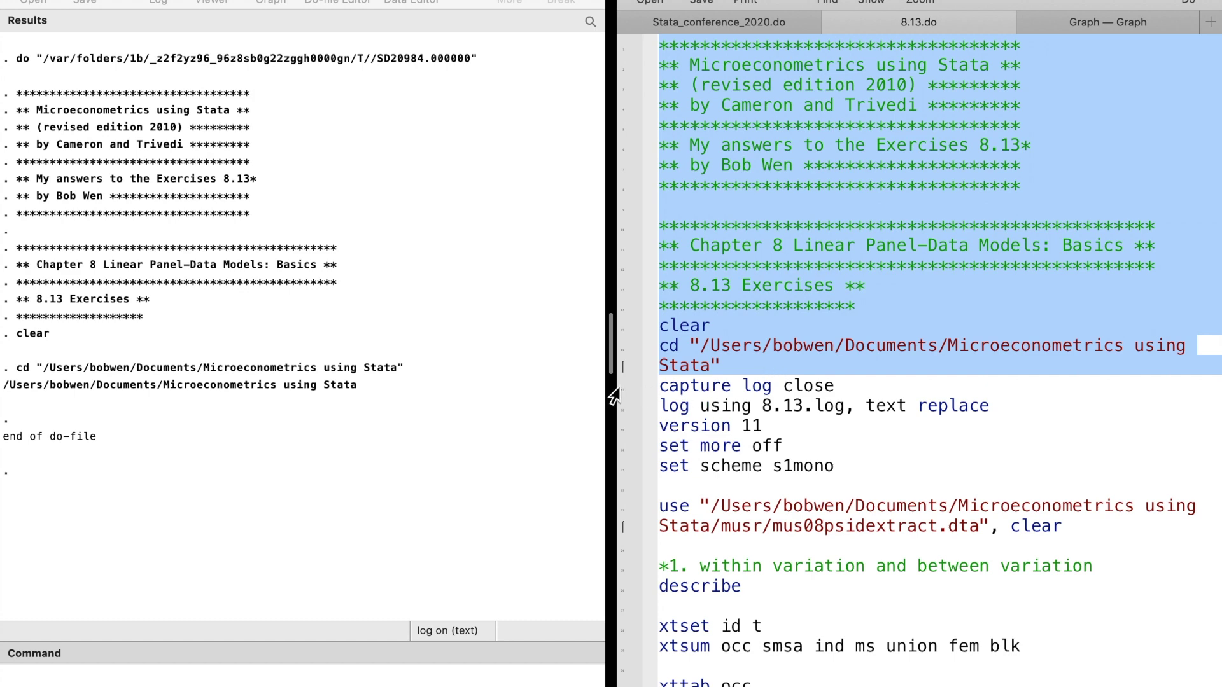
pyautogui.press('Down')
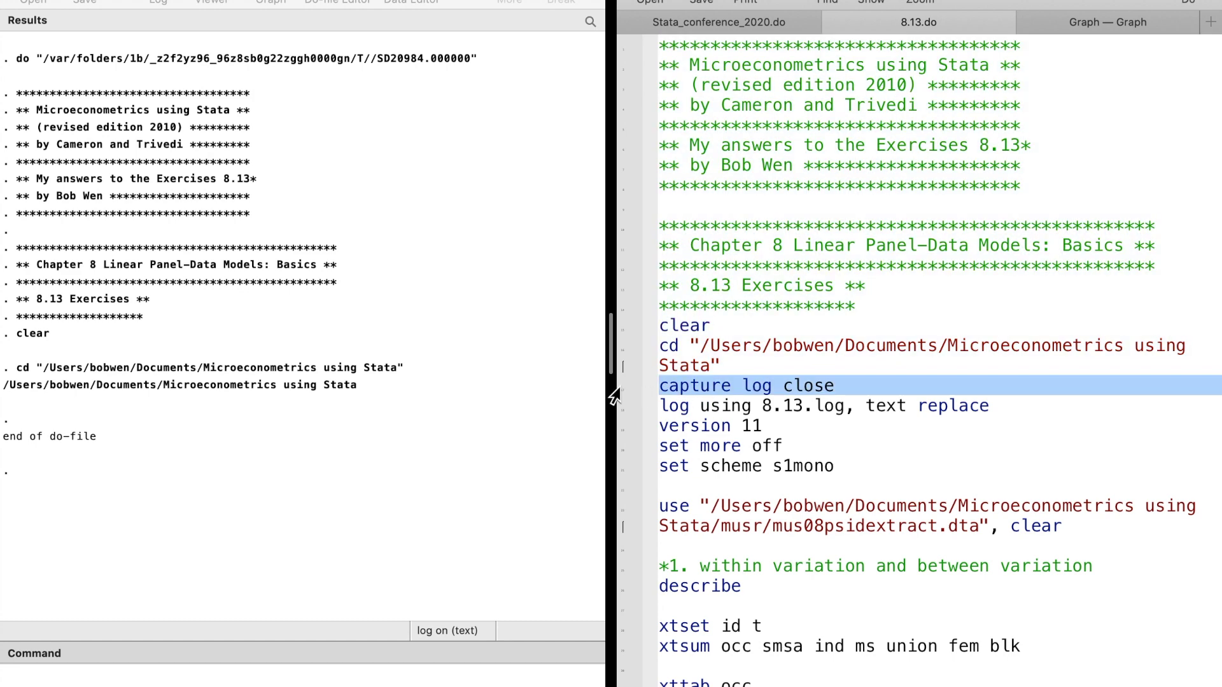
pyautogui.hotkey('shift', 'Down')
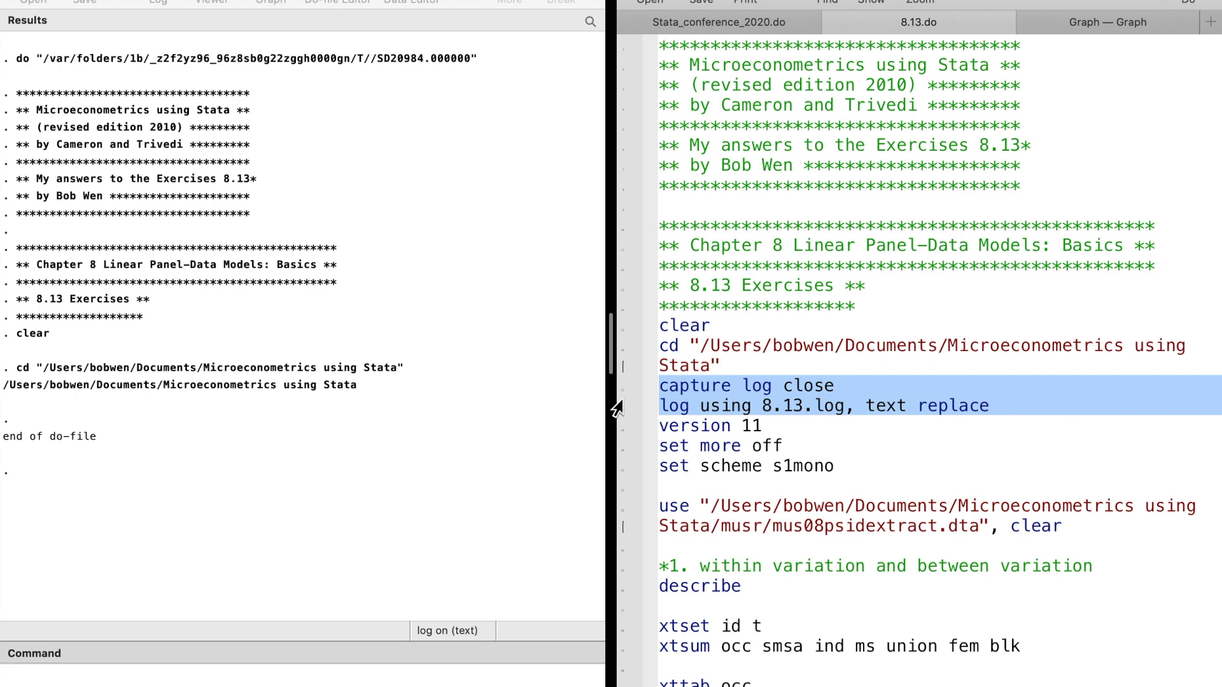
pyautogui.press('super+shift+d')
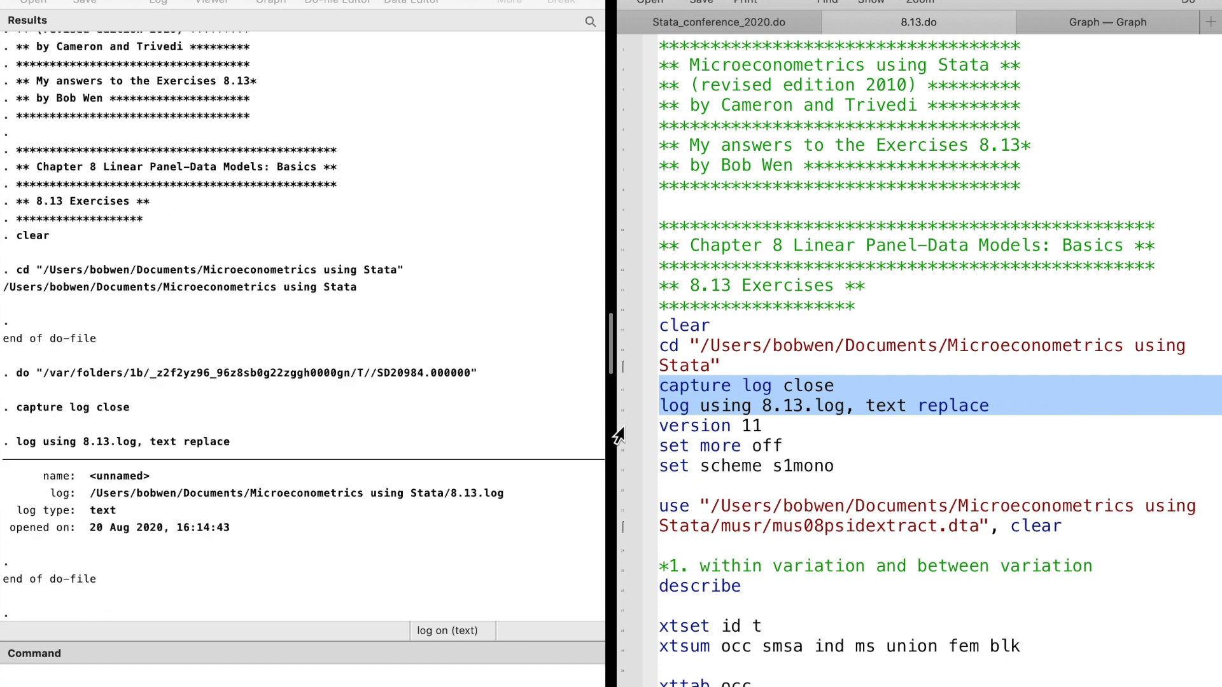
# Run the session settings from the do-file: version 11, more off, and graph scheme s1mono
pyautogui.press('Down')
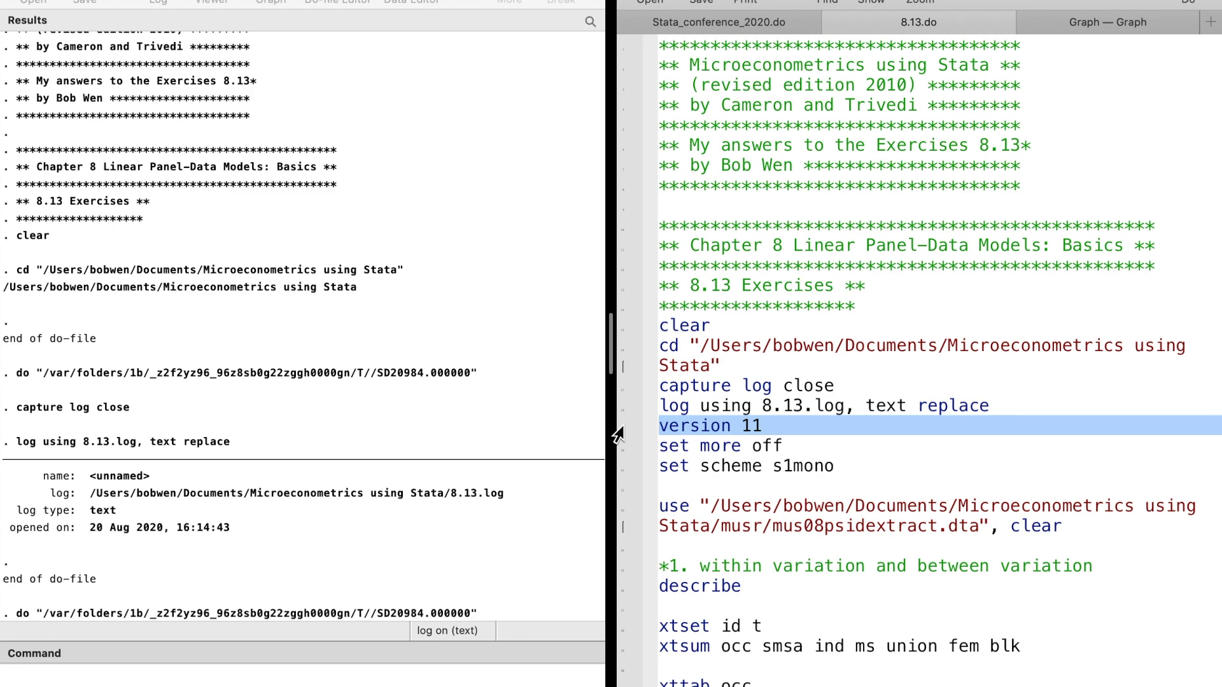
pyautogui.press('super+shift+d')
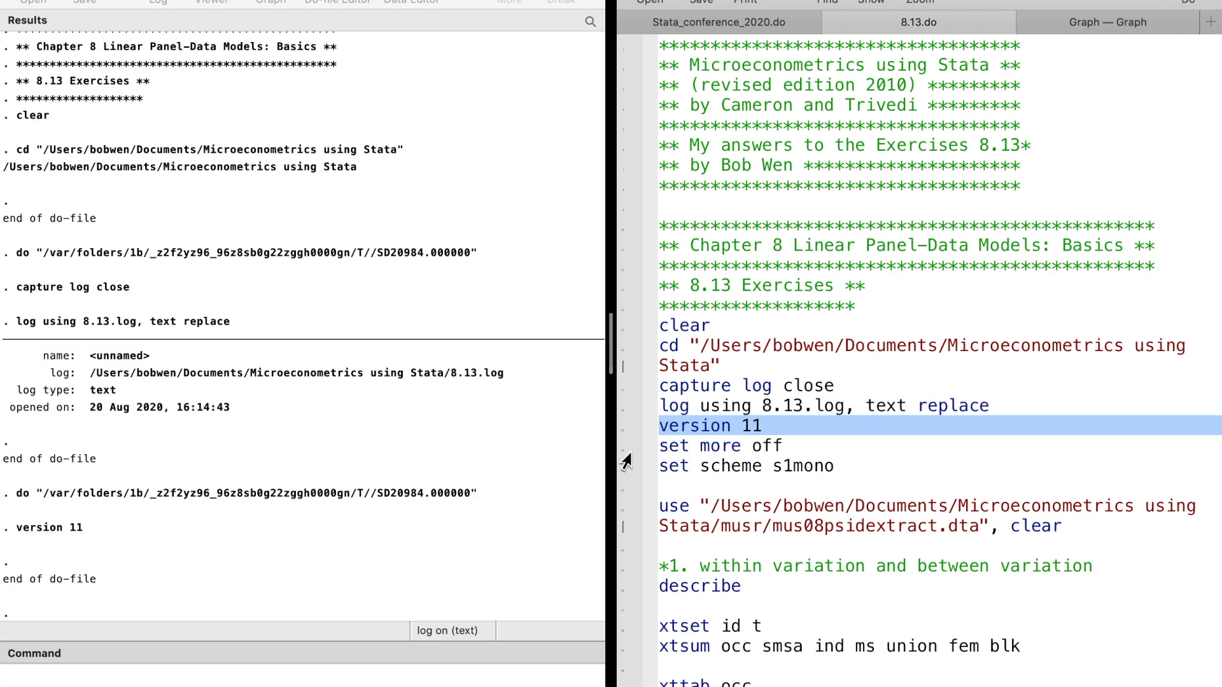
pyautogui.press('Down')
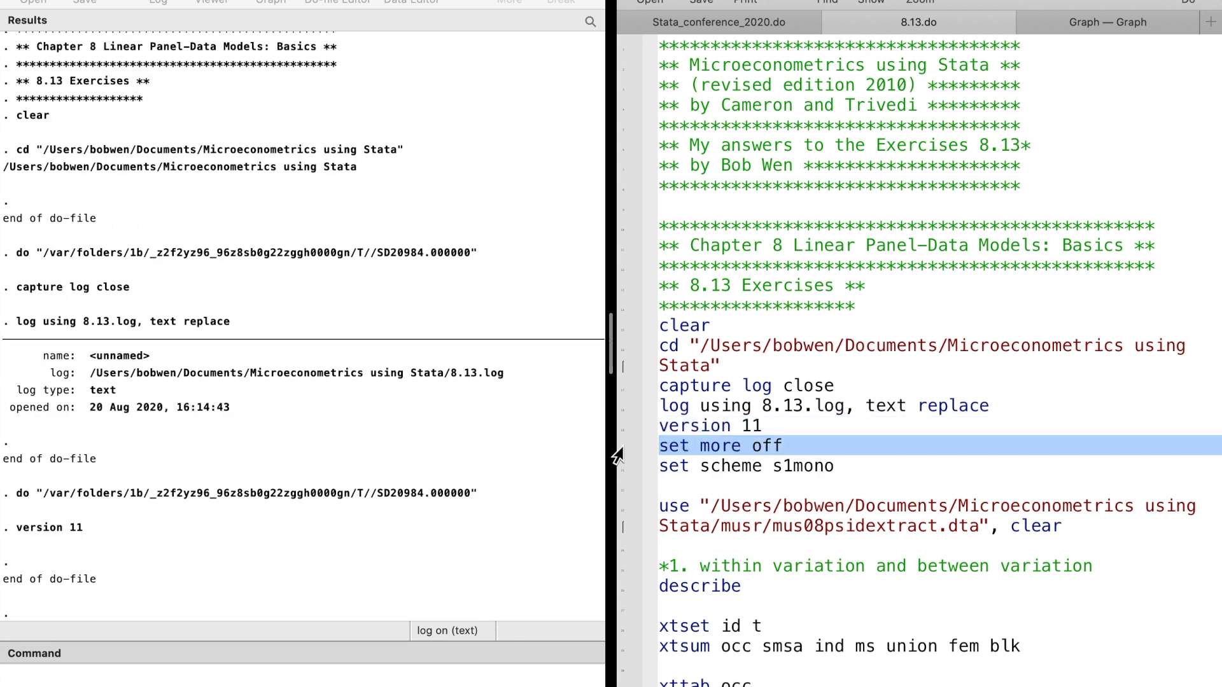
pyautogui.press('super+shift+d')
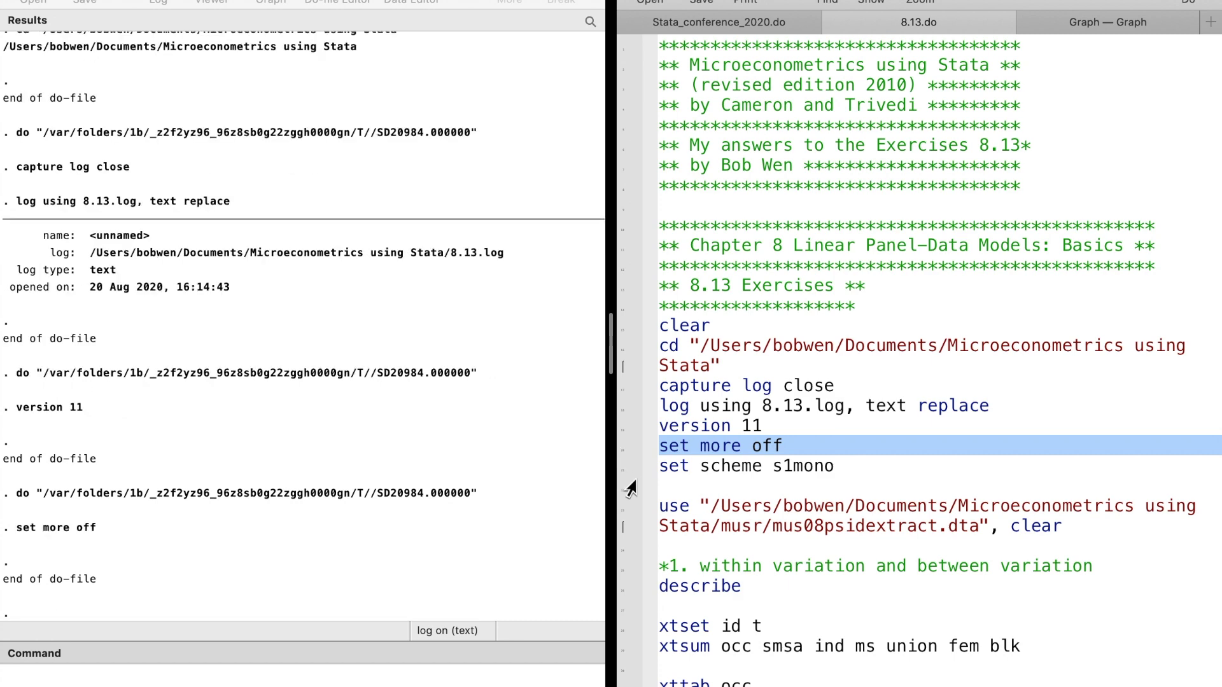
pyautogui.press('Down')
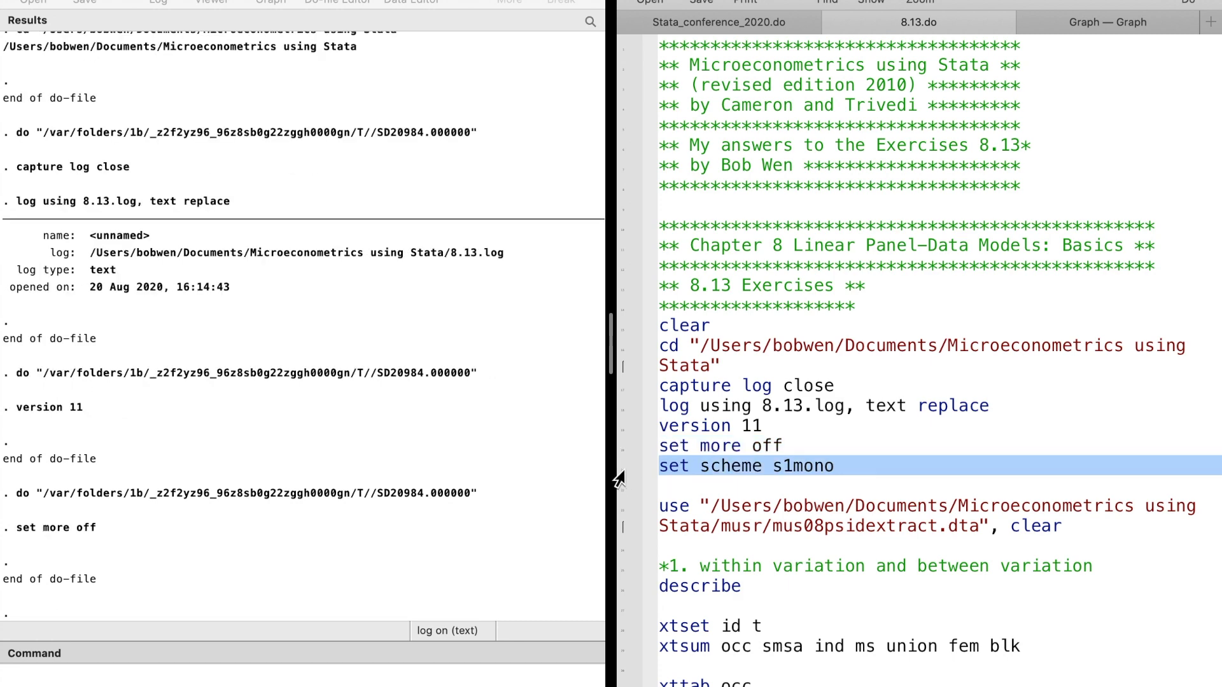
pyautogui.press('super+shift+d')
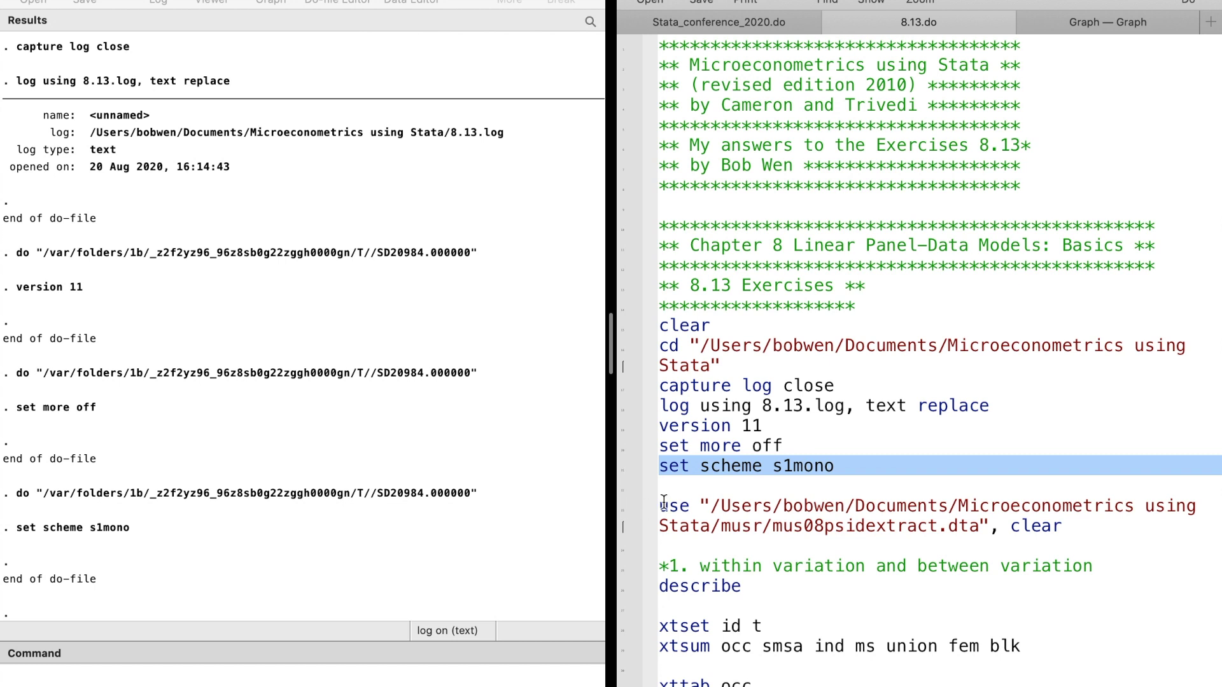
# Run the use command to load the mus08psidextract.dta dataset, clearing the data in memory
pyautogui.scroll(-3, 702, 485)
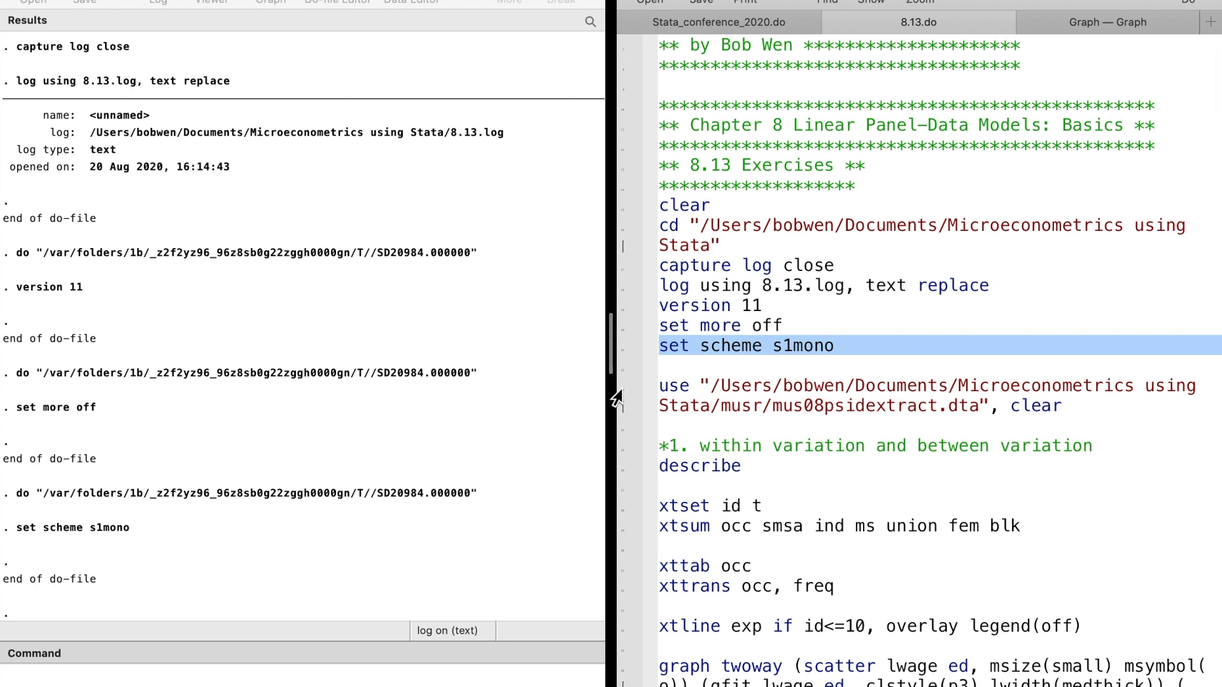
pyautogui.press('Down')
pyautogui.press('Down')
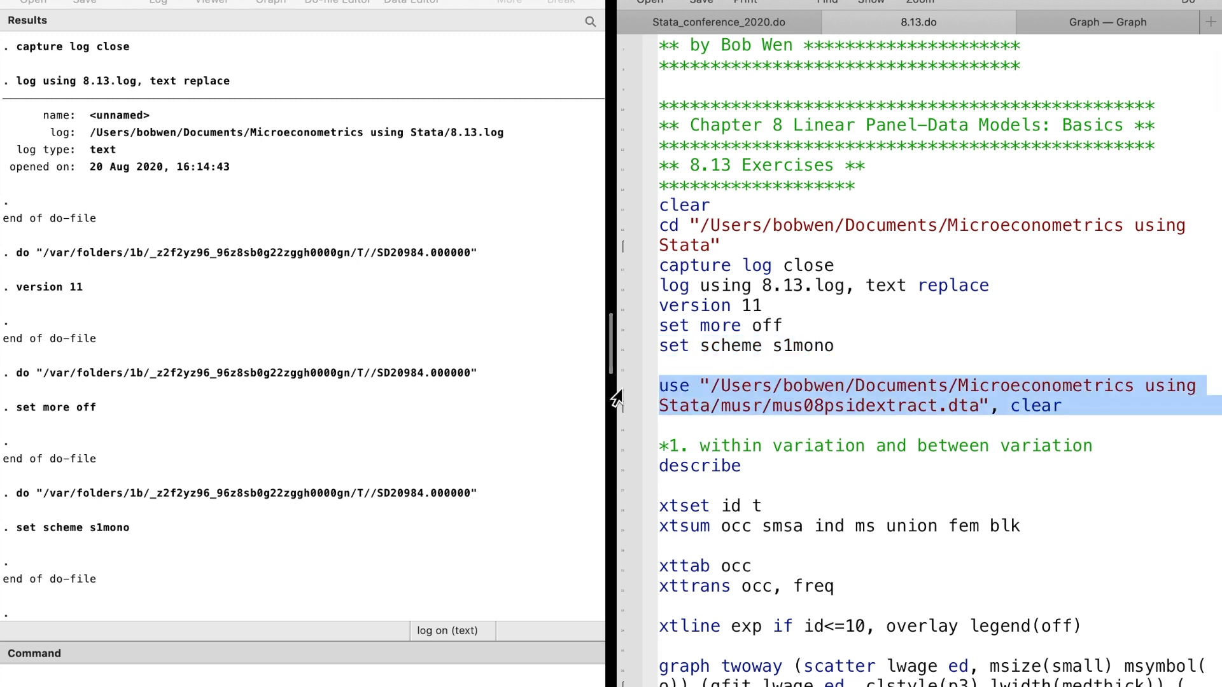
pyautogui.press('super+shift+d')
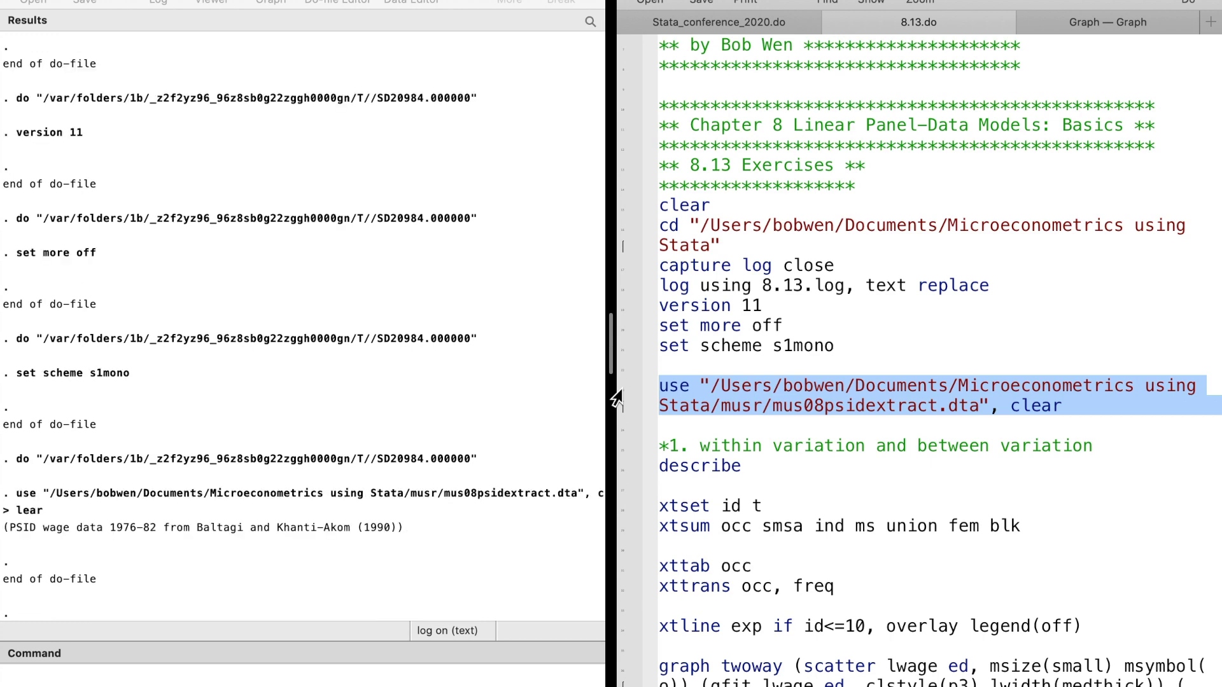
# Run describe under the within and between variation section and review the dataset's variable list
pyautogui.scroll(-3, 621, 400)
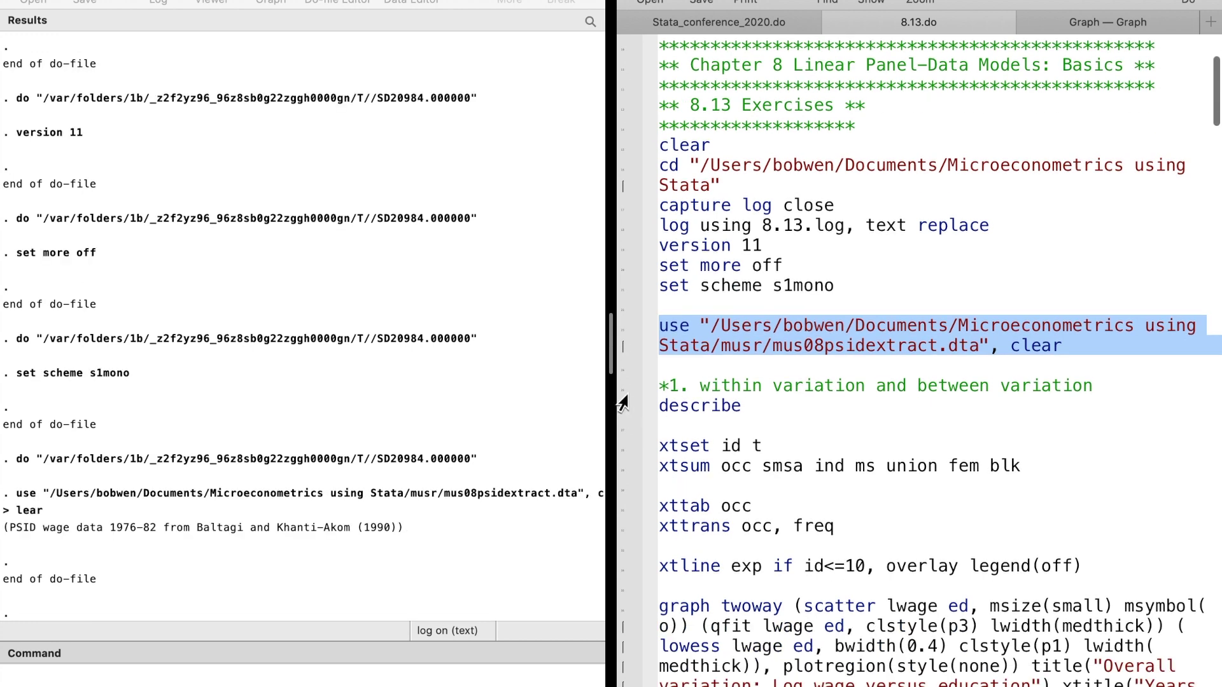
pyautogui.moveTo(620, 388); pyautogui.dragTo(611, 408)
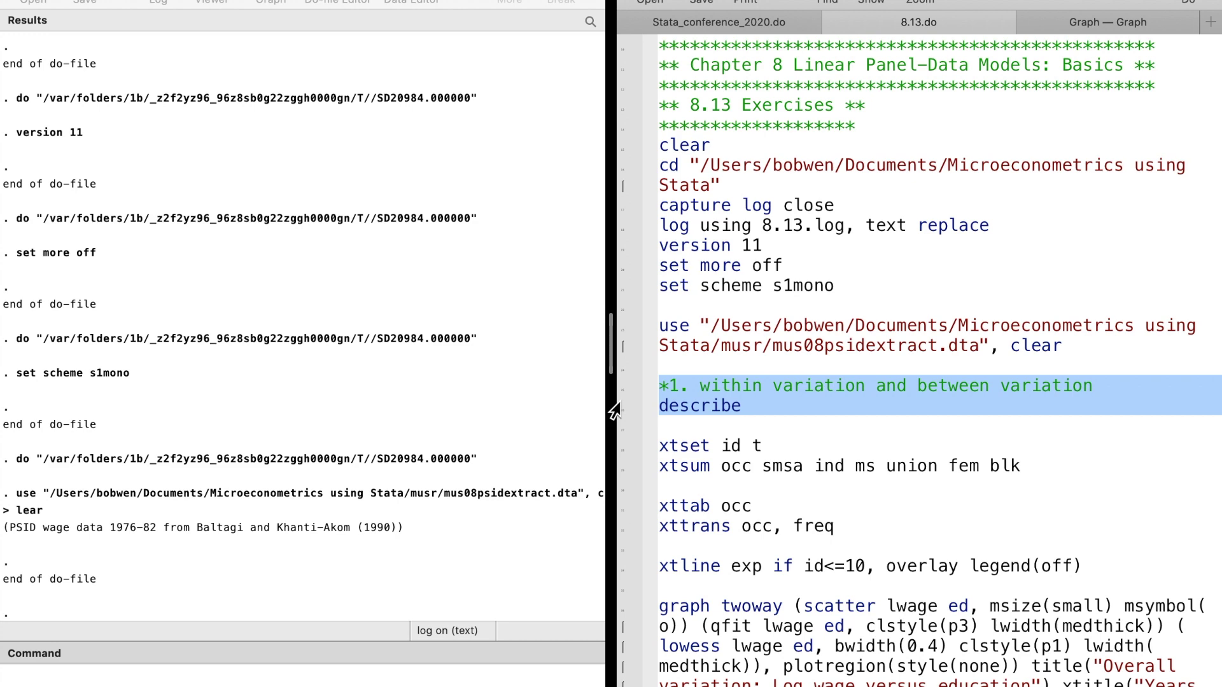
pyautogui.press('super+shift+d')
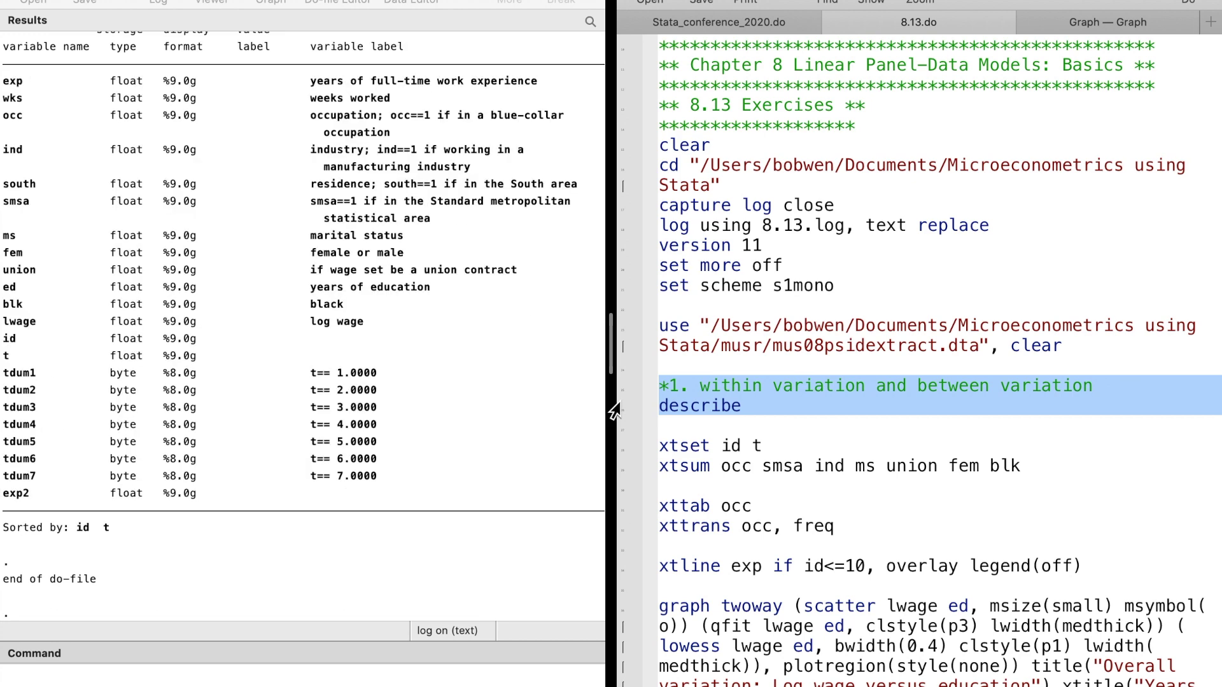
pyautogui.scroll(4, 460, 357)
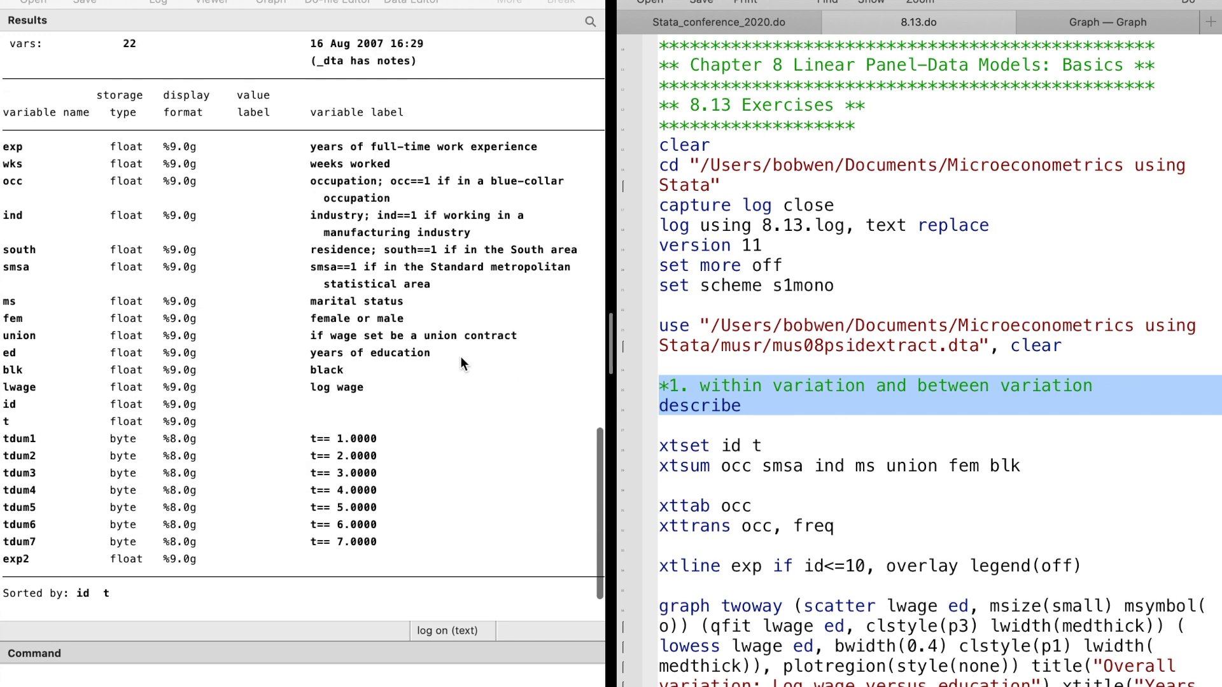
pyautogui.scroll(-1, 460, 363)
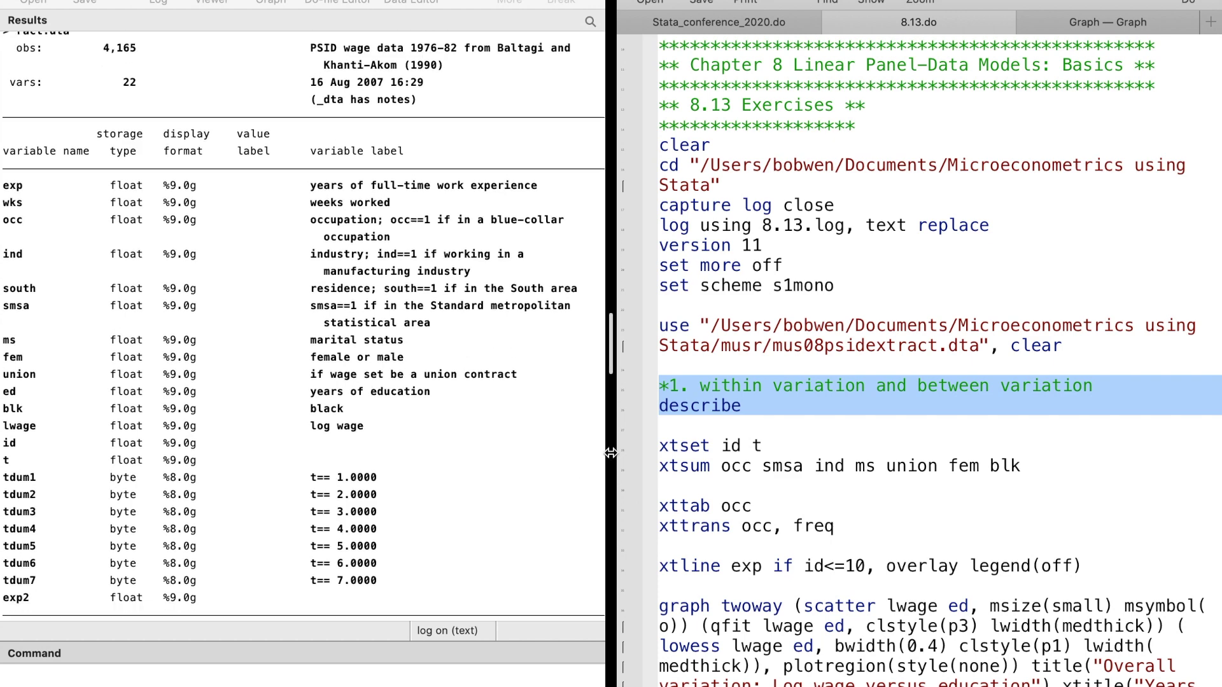
# Declare the panel structure with xtset id t, and run xtsum for occ, smsa, ind, ms, union, fem and blk
pyautogui.click(612, 449)
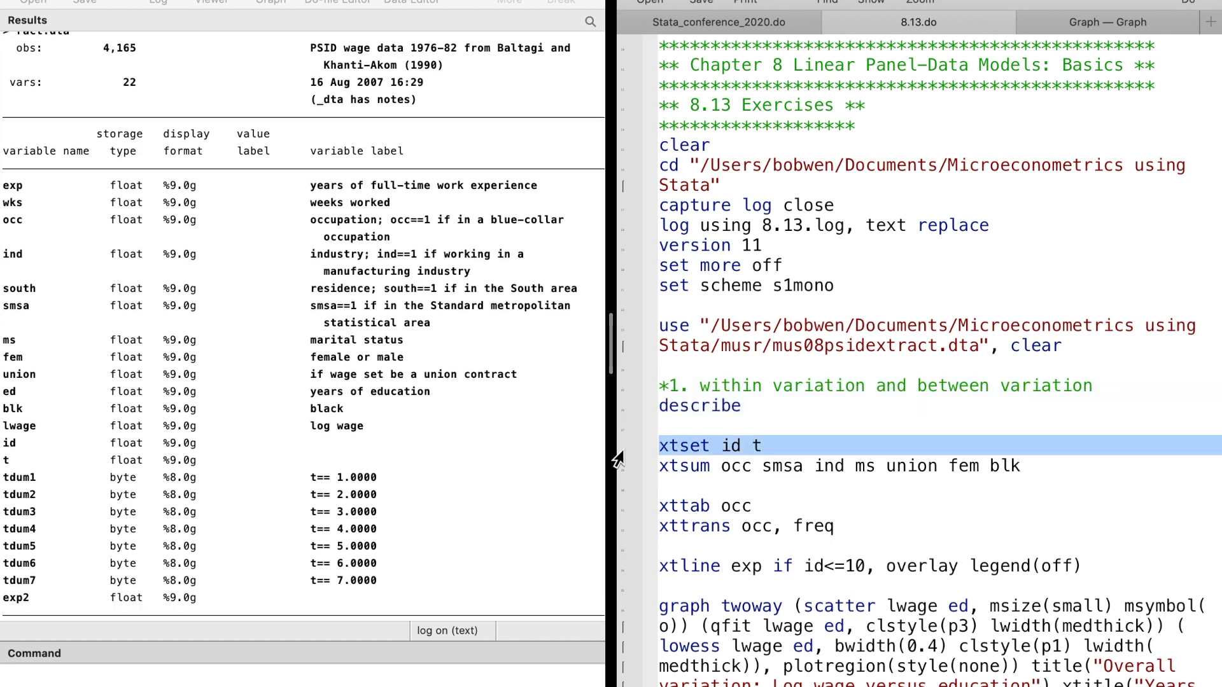
pyautogui.press('super+shift+d')
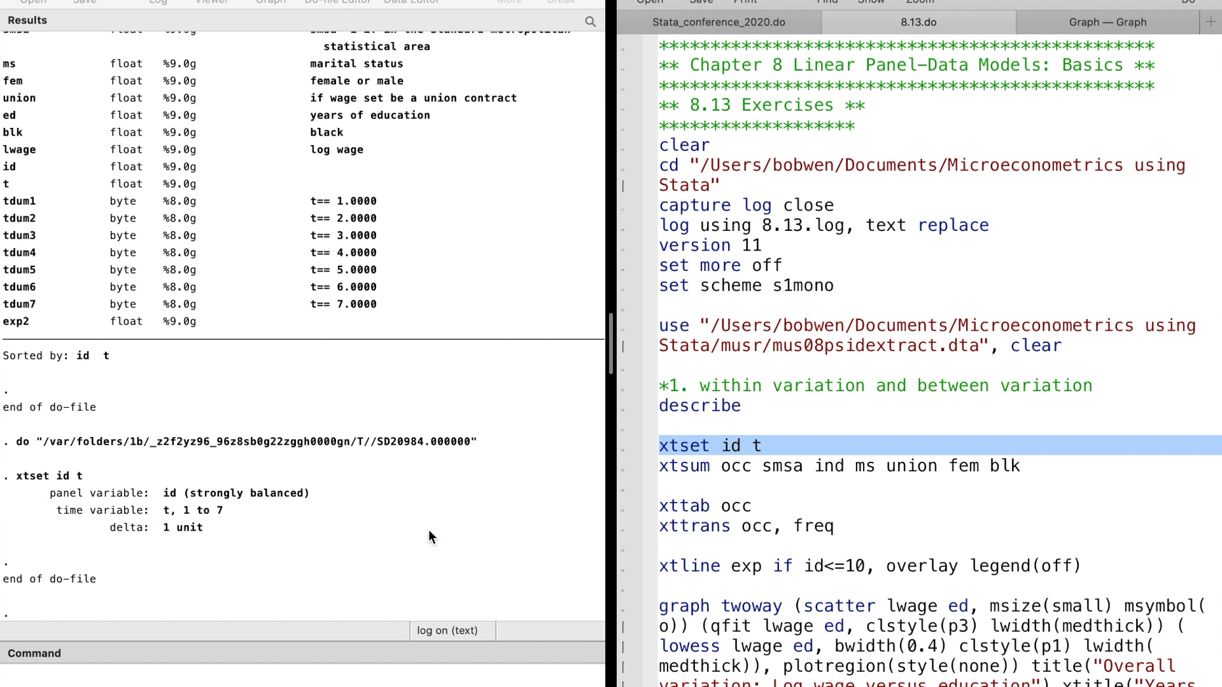
pyautogui.click(617, 470)
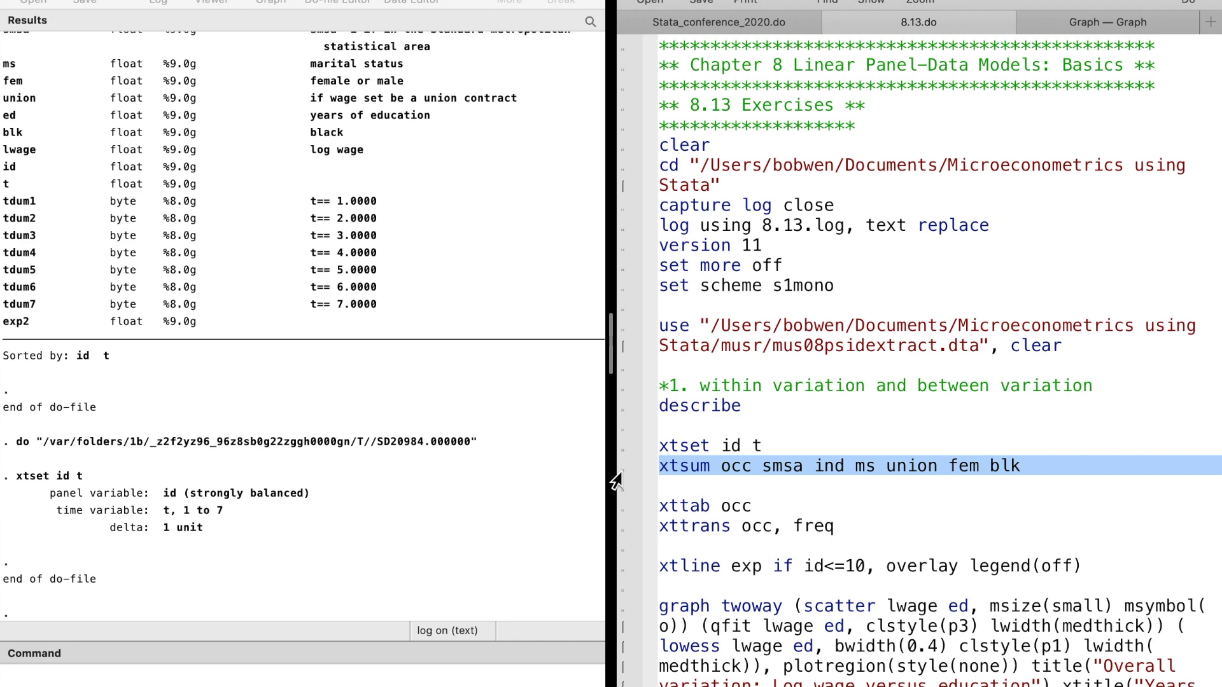
pyautogui.press('super+shift+d')
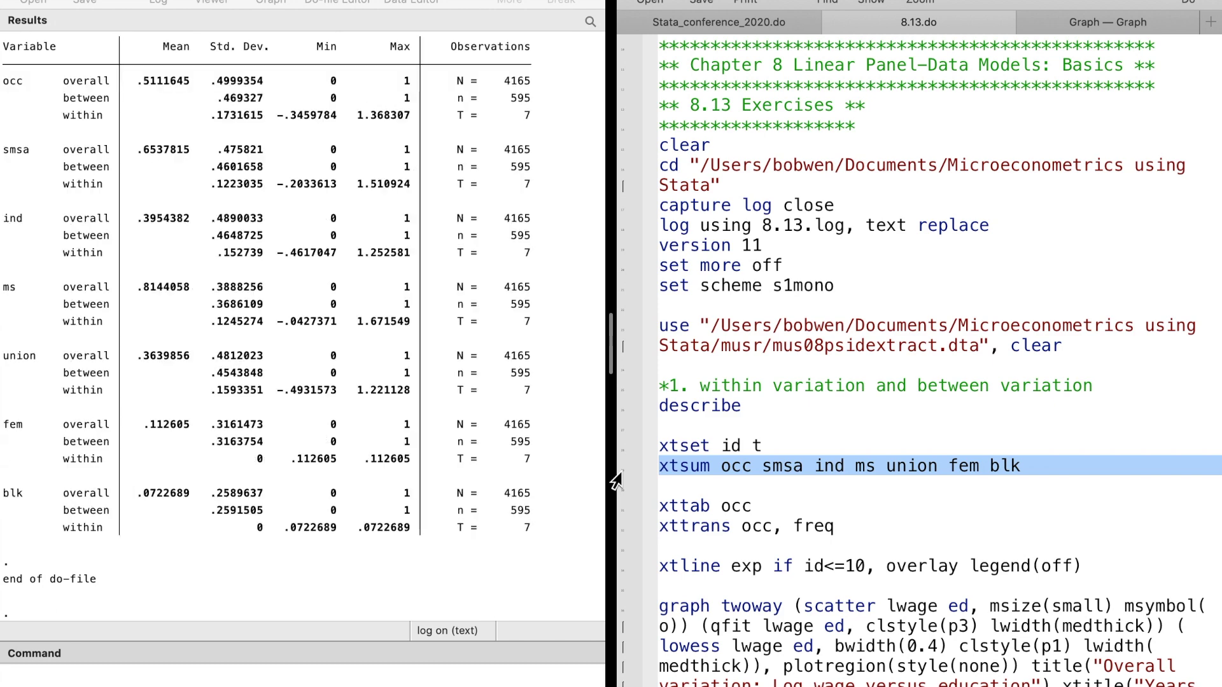
pyautogui.scroll(3, 373, 389)
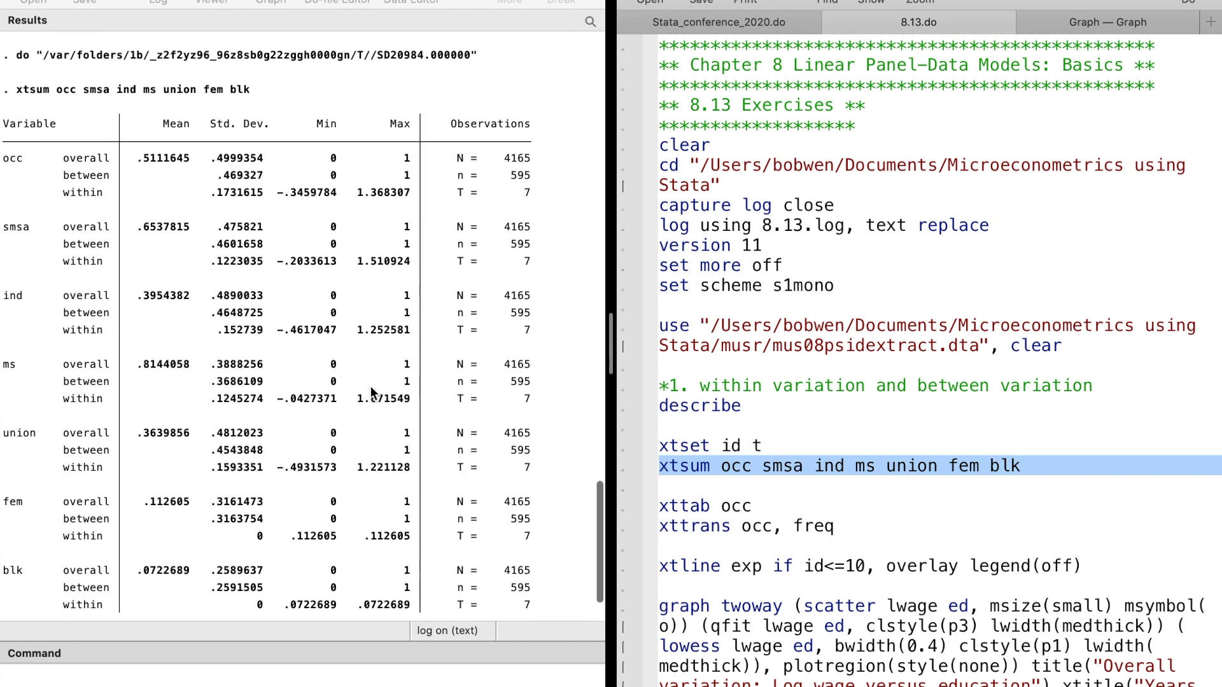
pyautogui.scroll(-1, 370, 387)
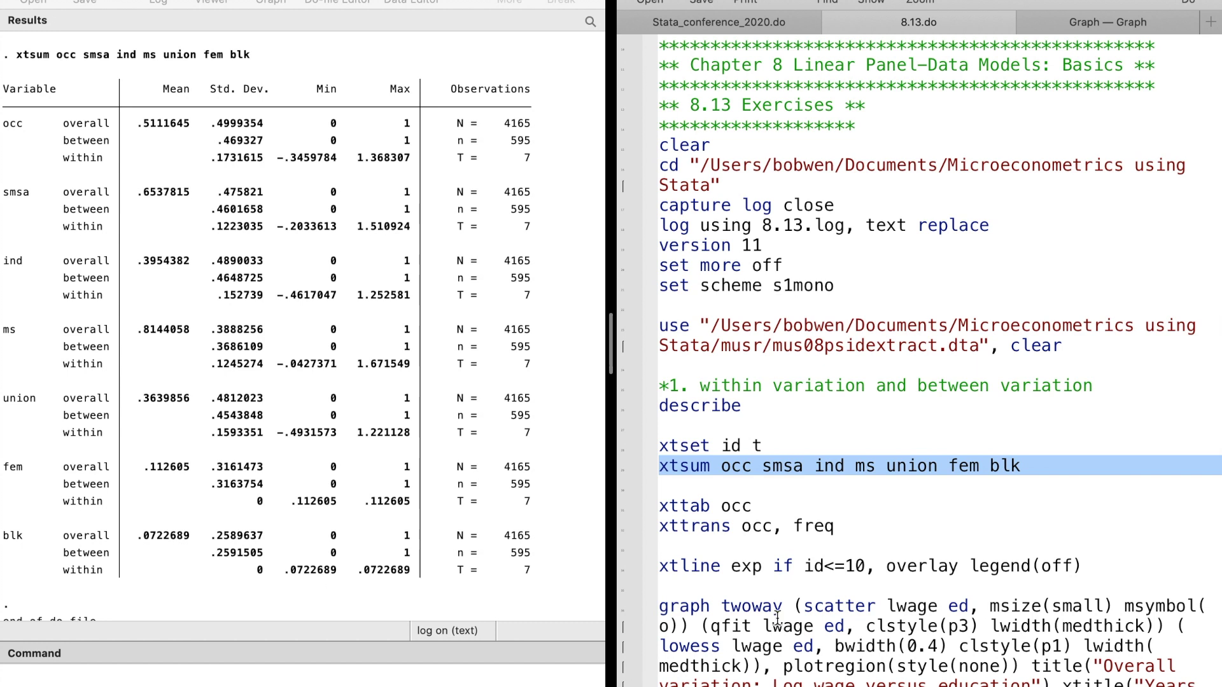
# Run xttab occ to tabulate the occupation variable's overall, between and within frequencies
pyautogui.press('Down')
pyautogui.press('Down')
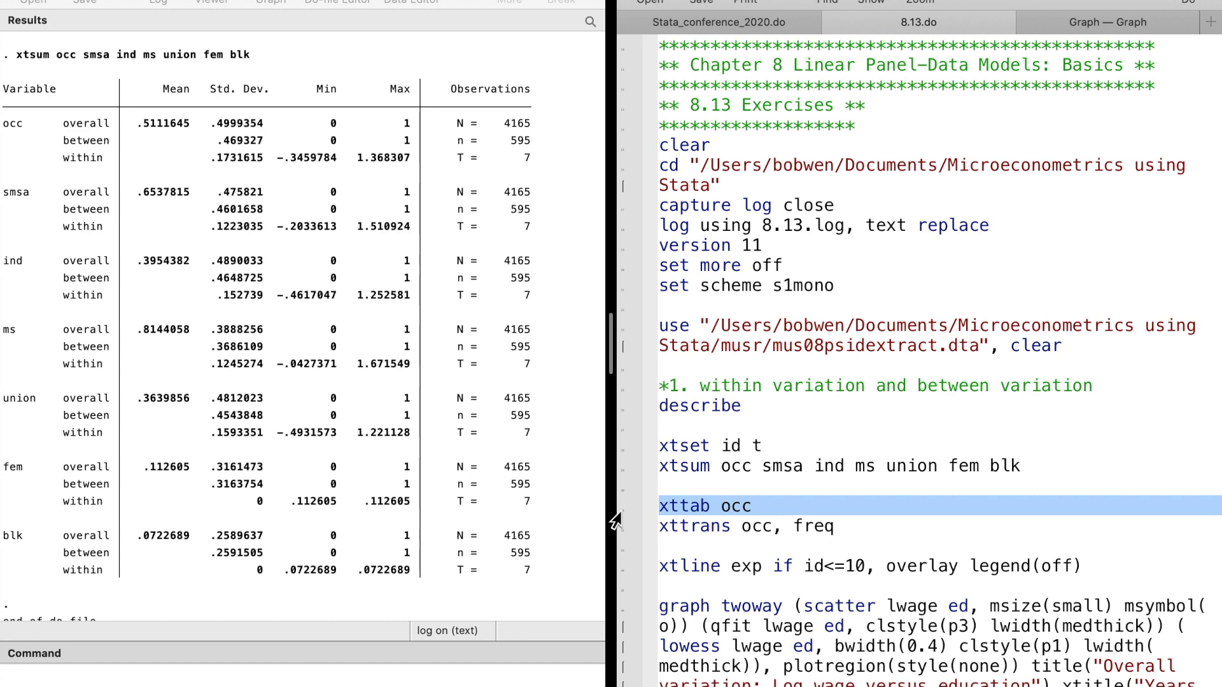
pyautogui.press('super+shift+d')
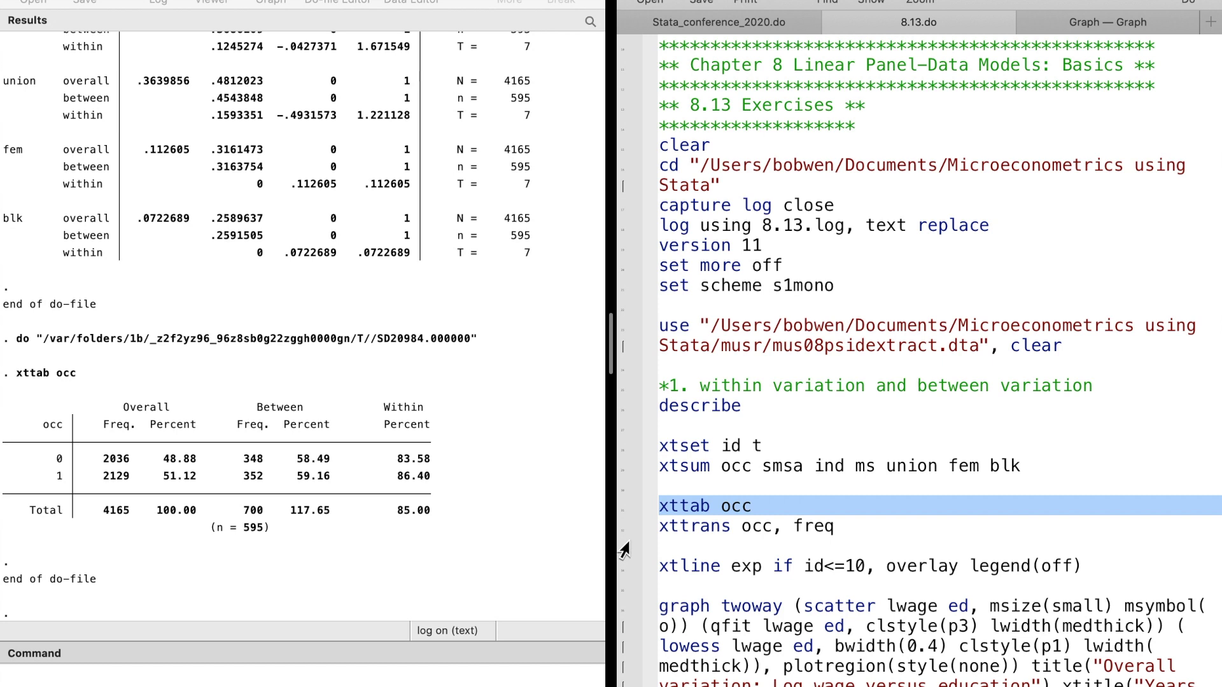
# Run xttrans occ with the freq option to tabulate the occupation transitions
pyautogui.press('Down')
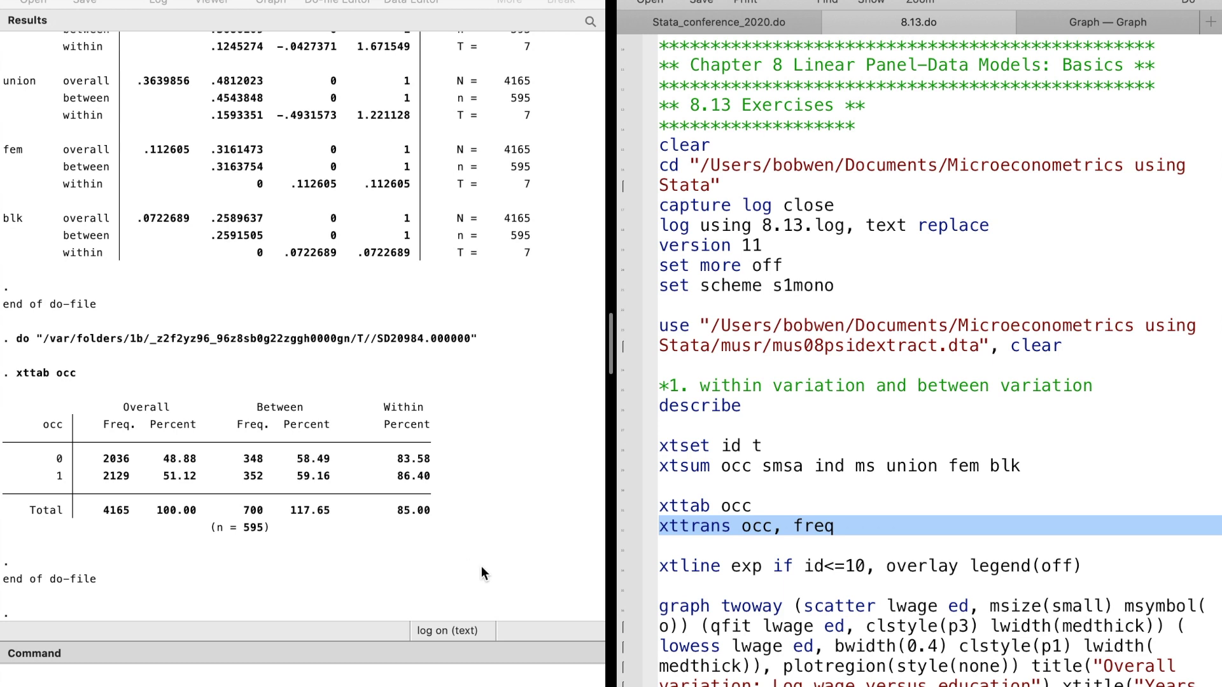
pyautogui.press('Down')
pyautogui.press('Down')
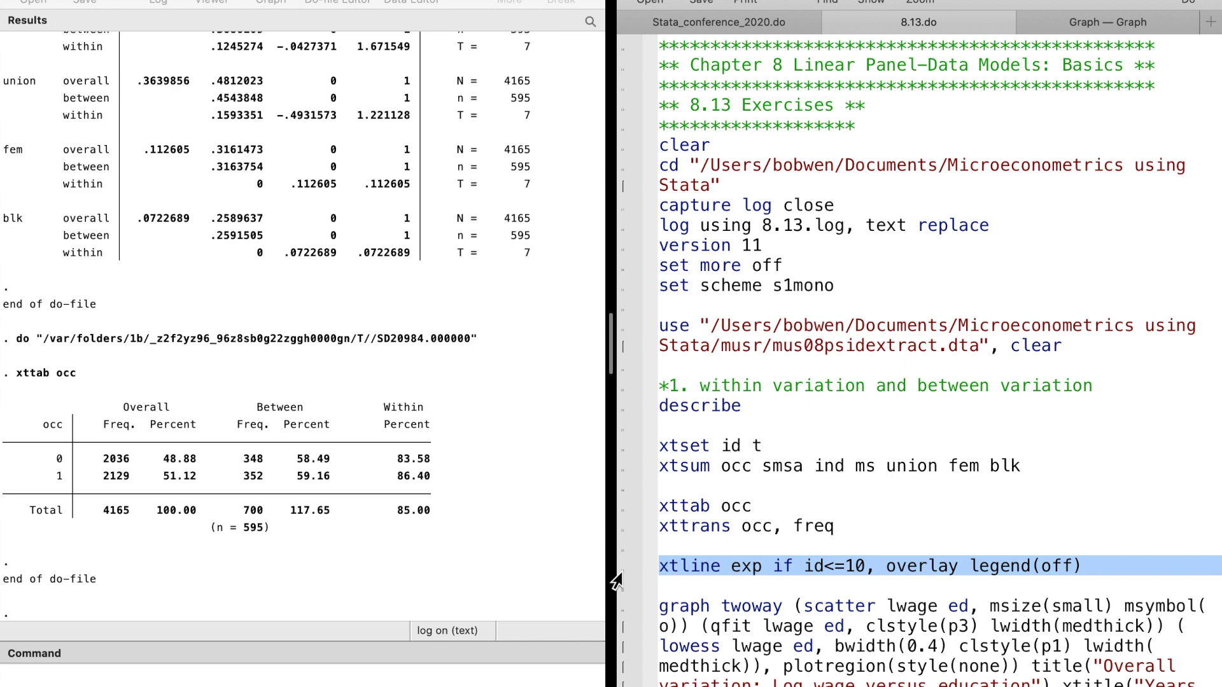
pyautogui.press('Up')
pyautogui.press('super+shift+d')
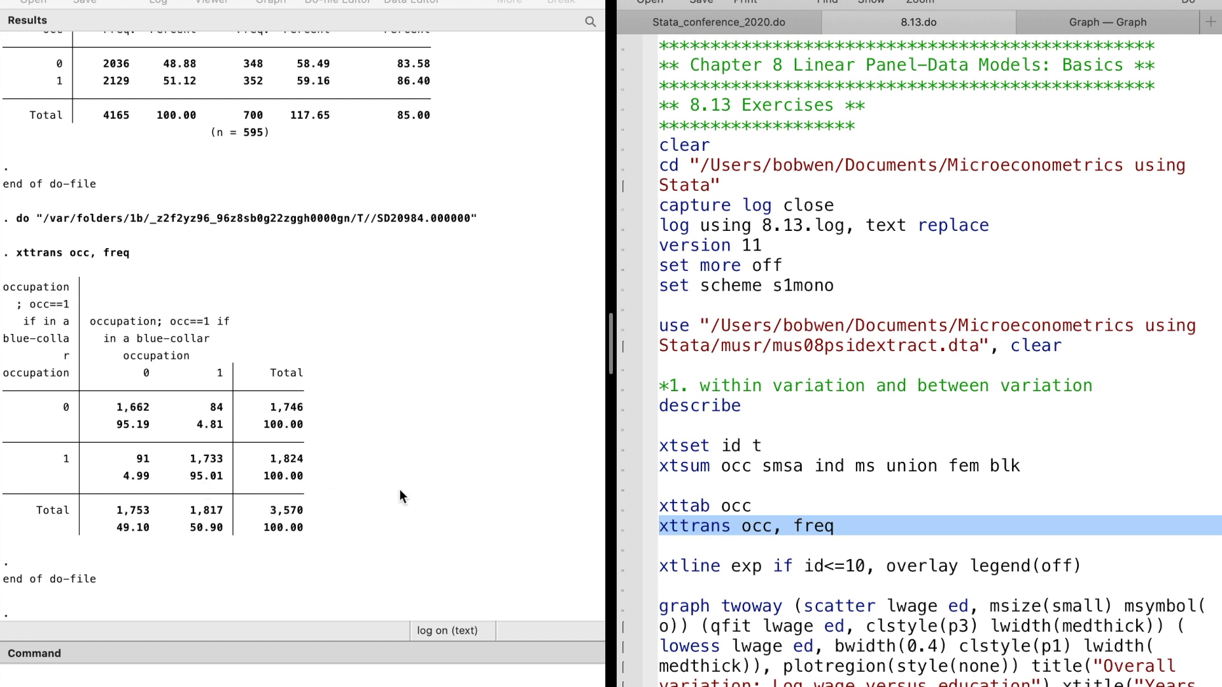
# Run xtline to plot exp for id<=10 as overlaid lines with the legend off
pyautogui.scroll(-5, 729, 536)
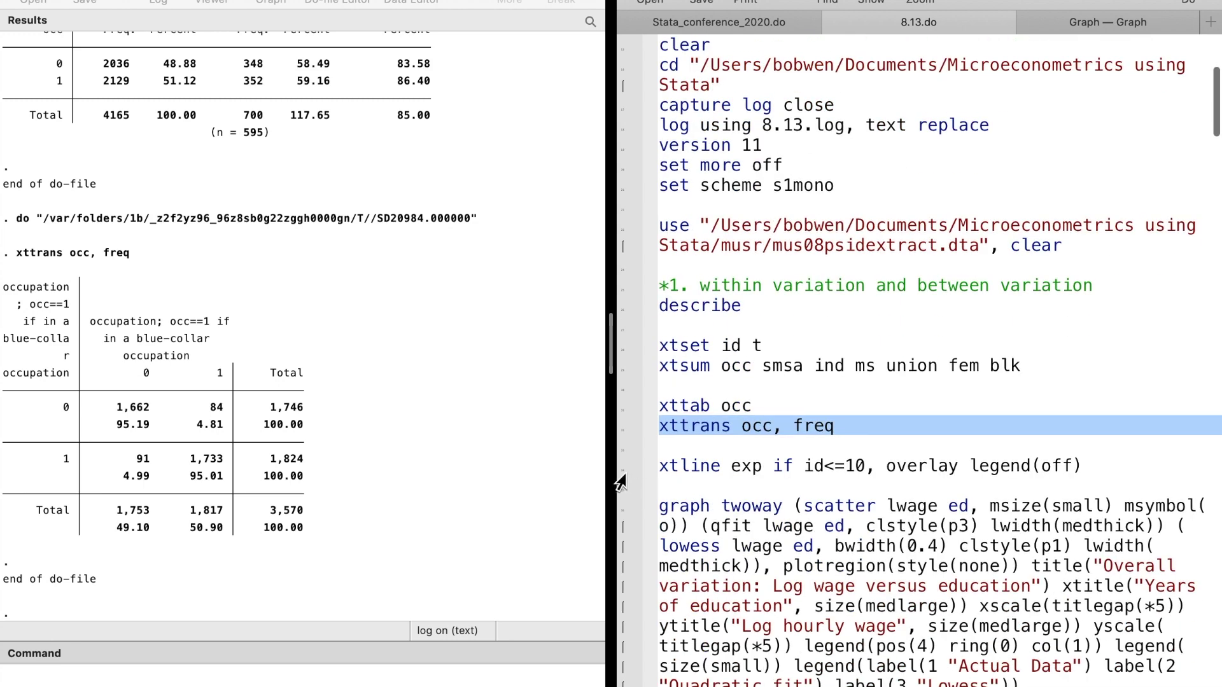
pyautogui.press('Down')
pyautogui.press('Down')
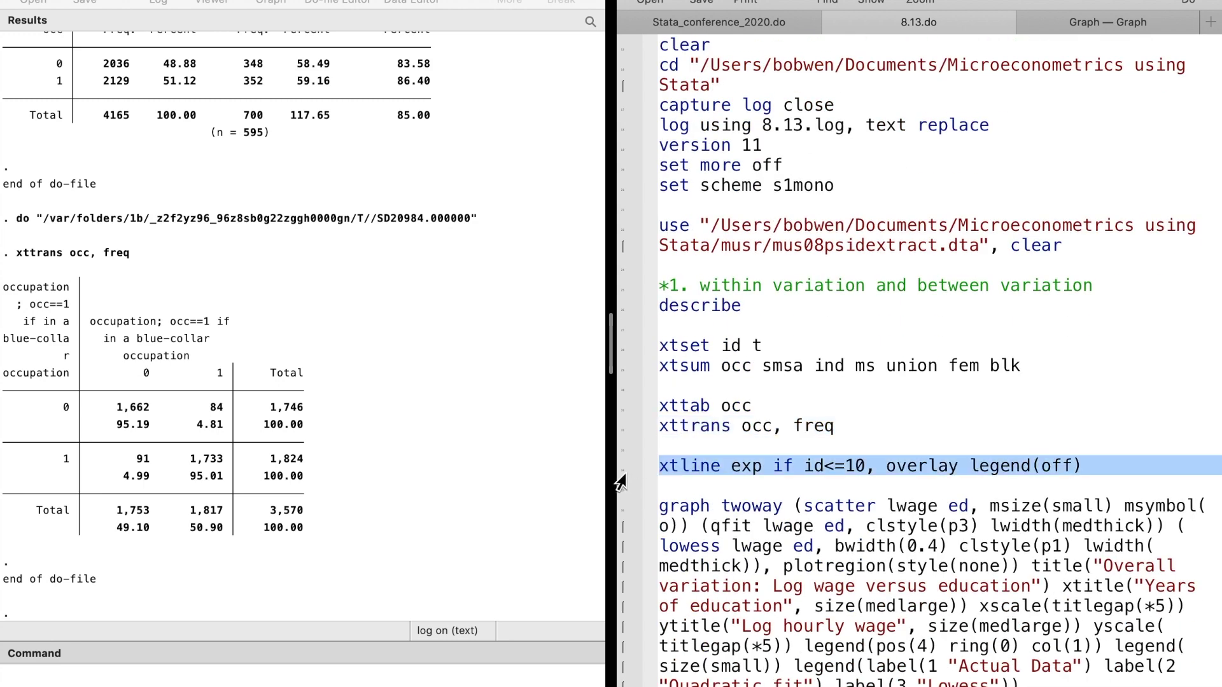
pyautogui.press('super+shift+d')
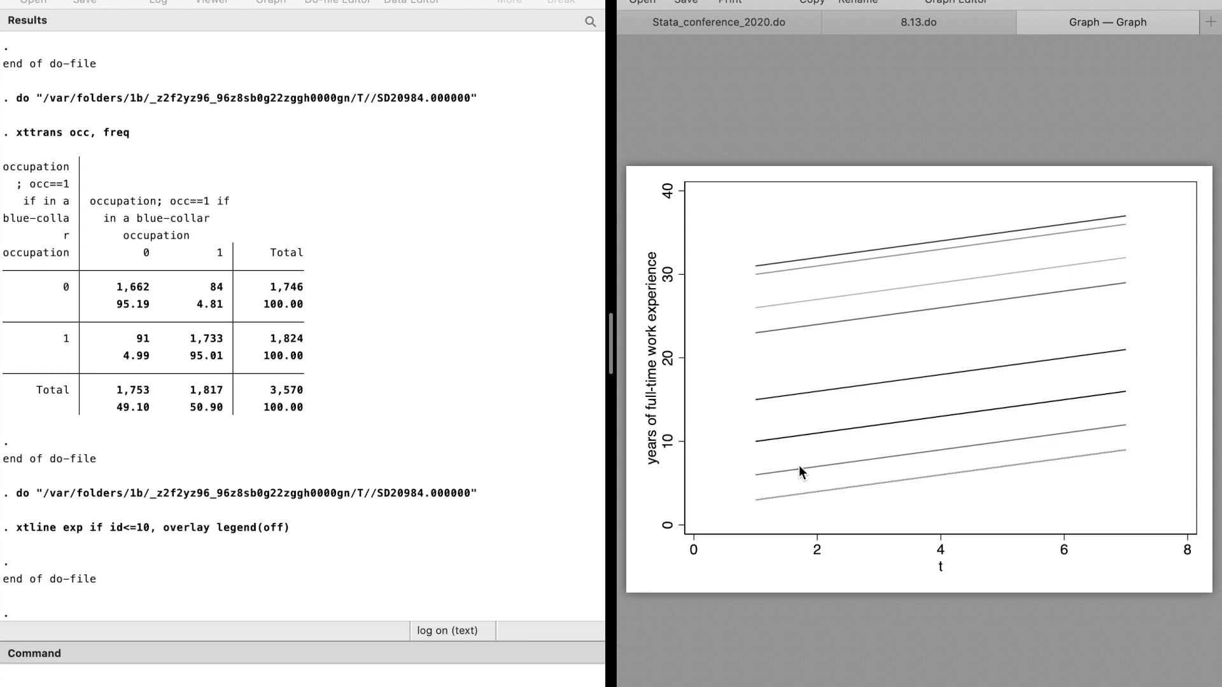
# Run the graph twoway command plotting lwage against ed as a scatter with quadratic fit and lowess curves
pyautogui.hotkey('ctrl', 'shift', 'Tab')
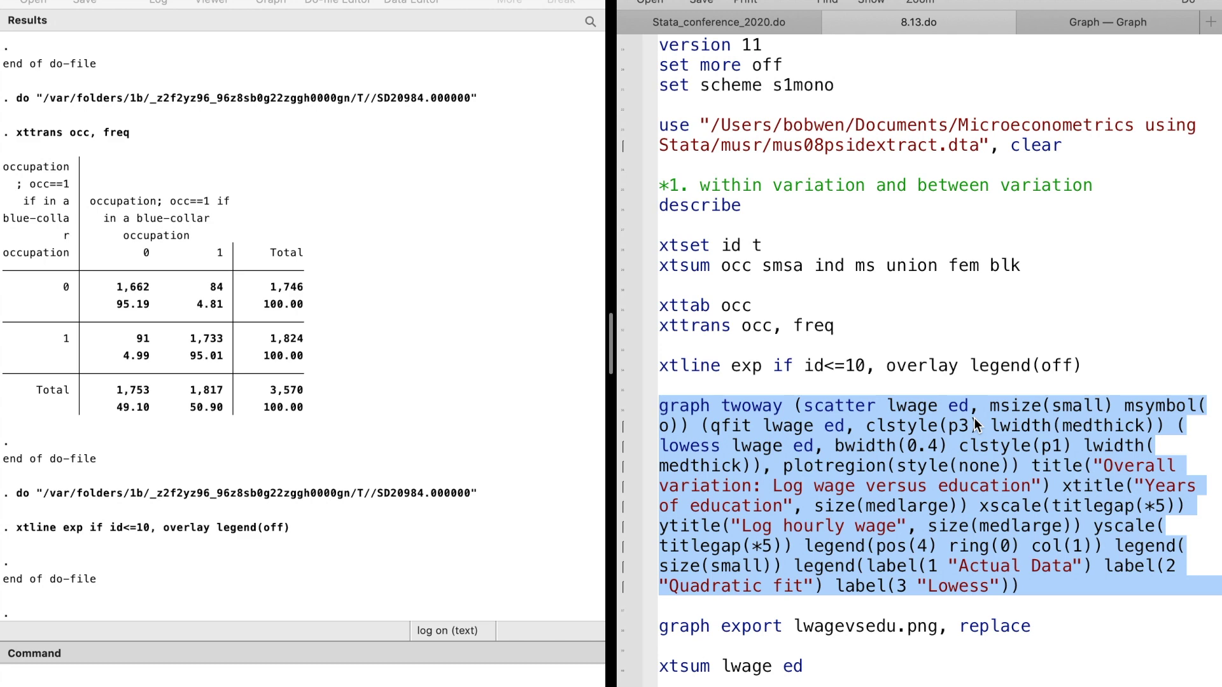
pyautogui.scroll(-2, 973, 417)
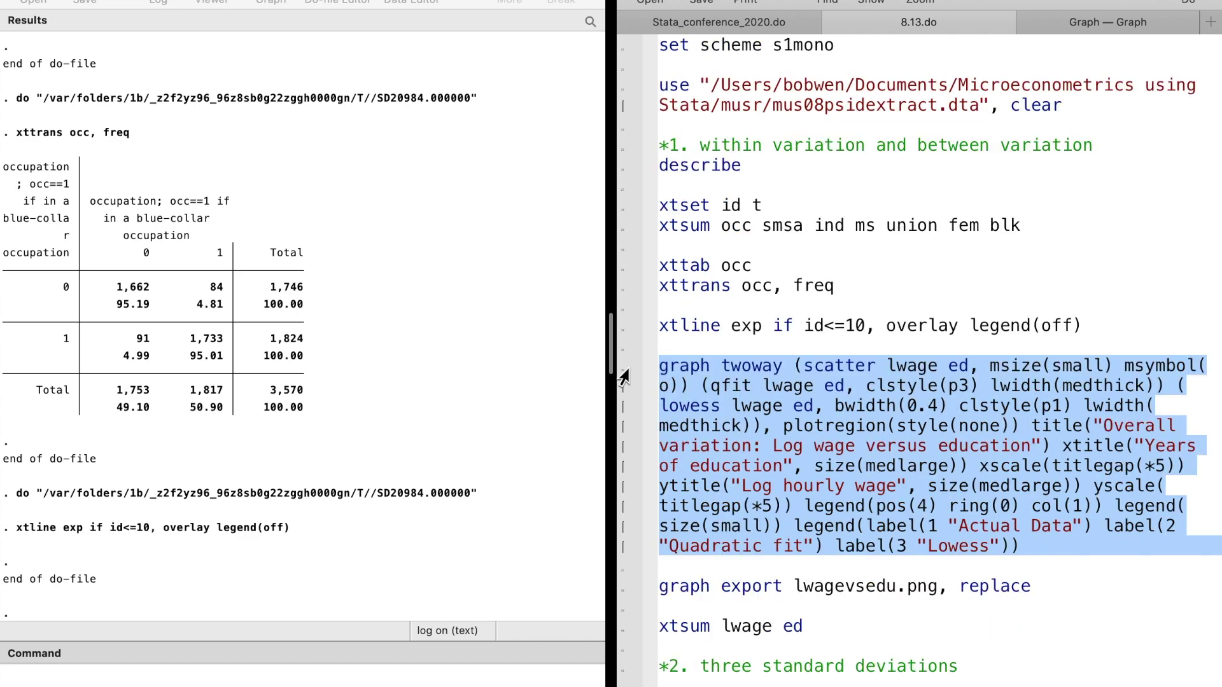
pyautogui.press('super+shift+d')
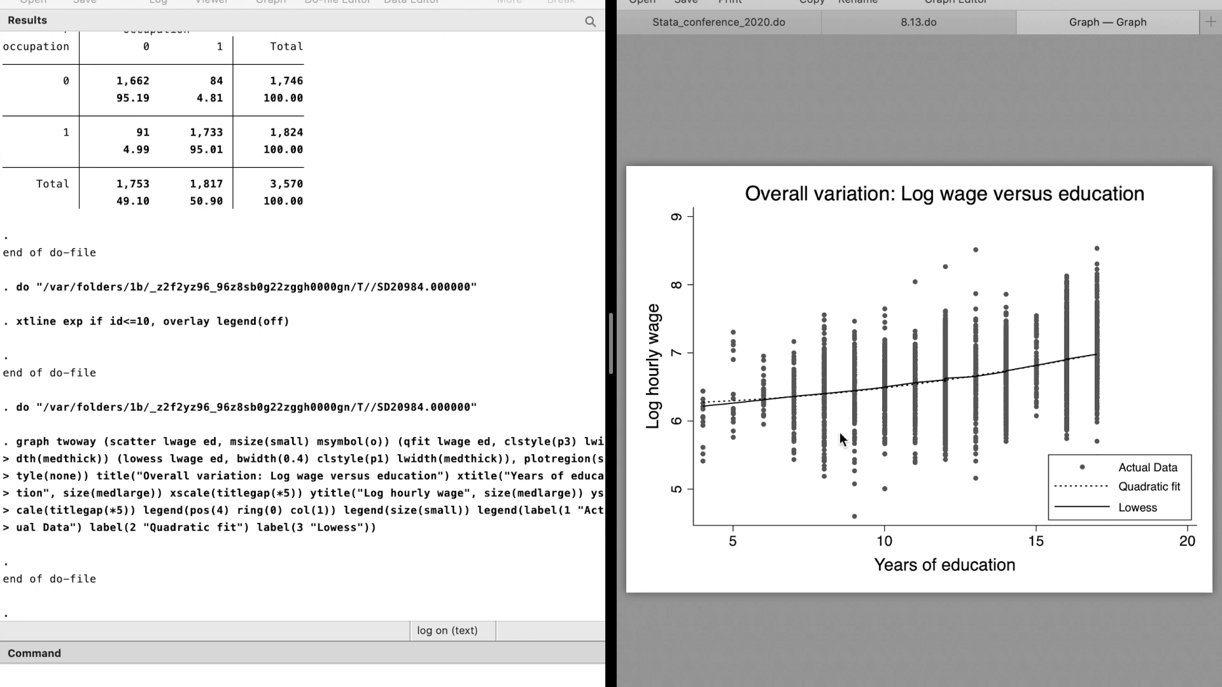
# Export the graph as lwagevsedu.png with the replace option, and run xtsum for lwage and ed
pyautogui.hotkey('ctrl', 'Tab')
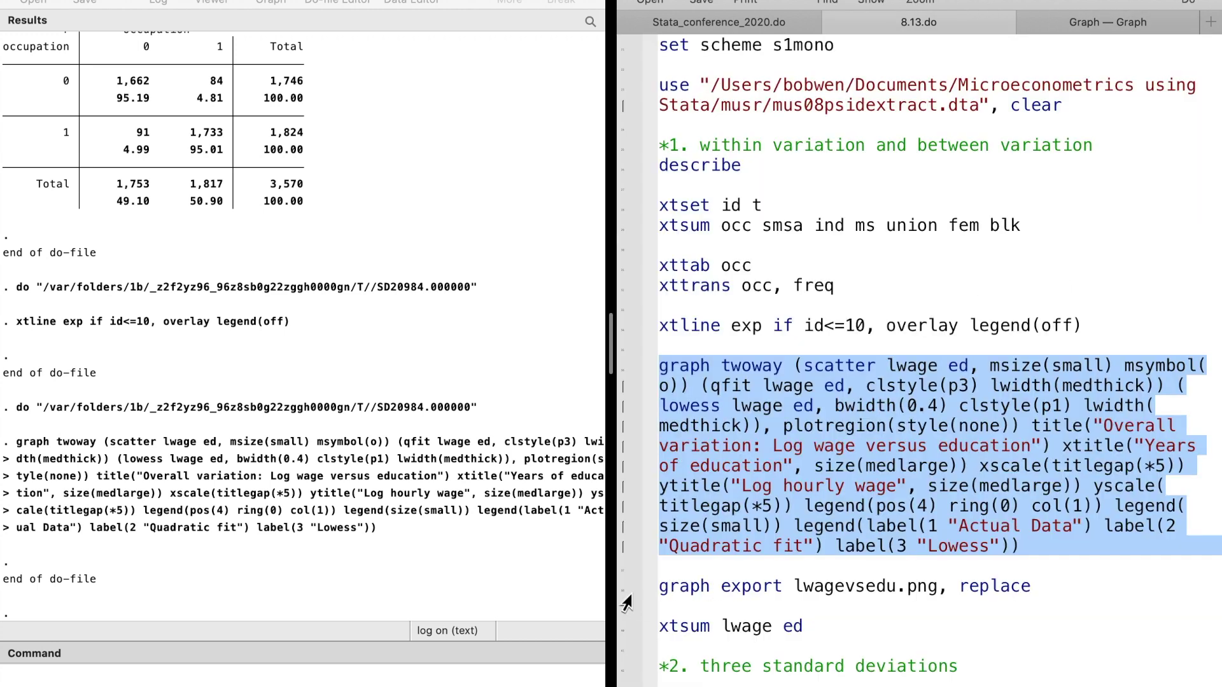
pyautogui.click(616, 586)
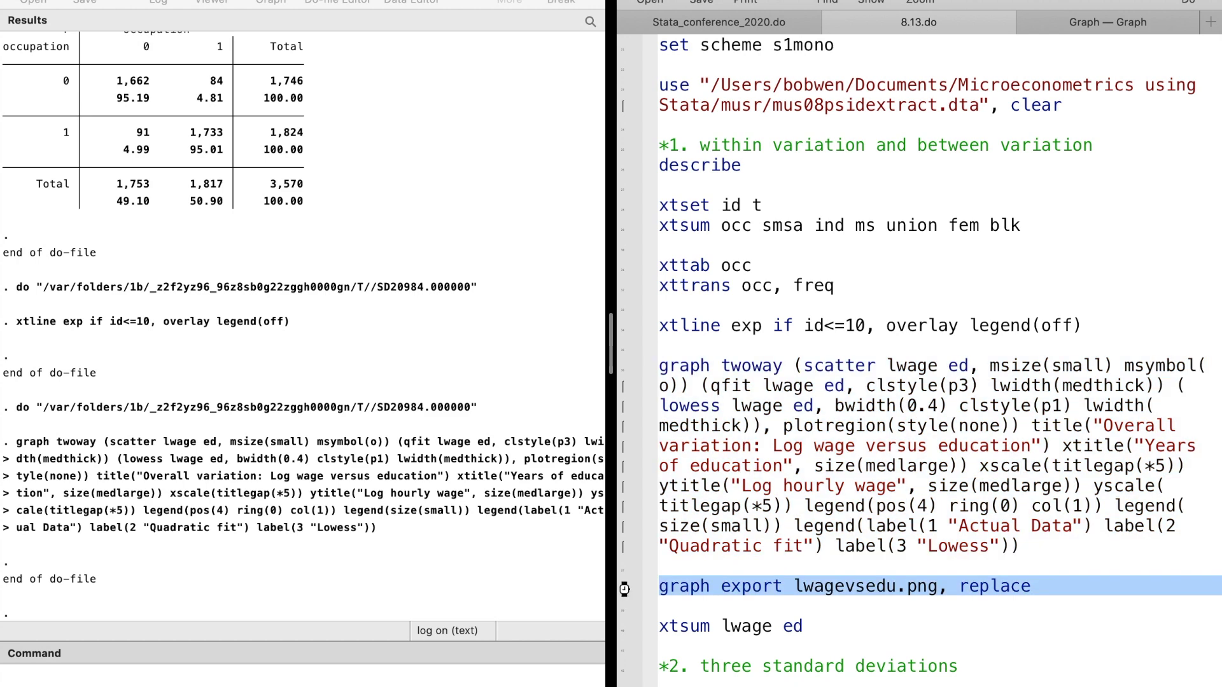
pyautogui.press('super+shift+d')
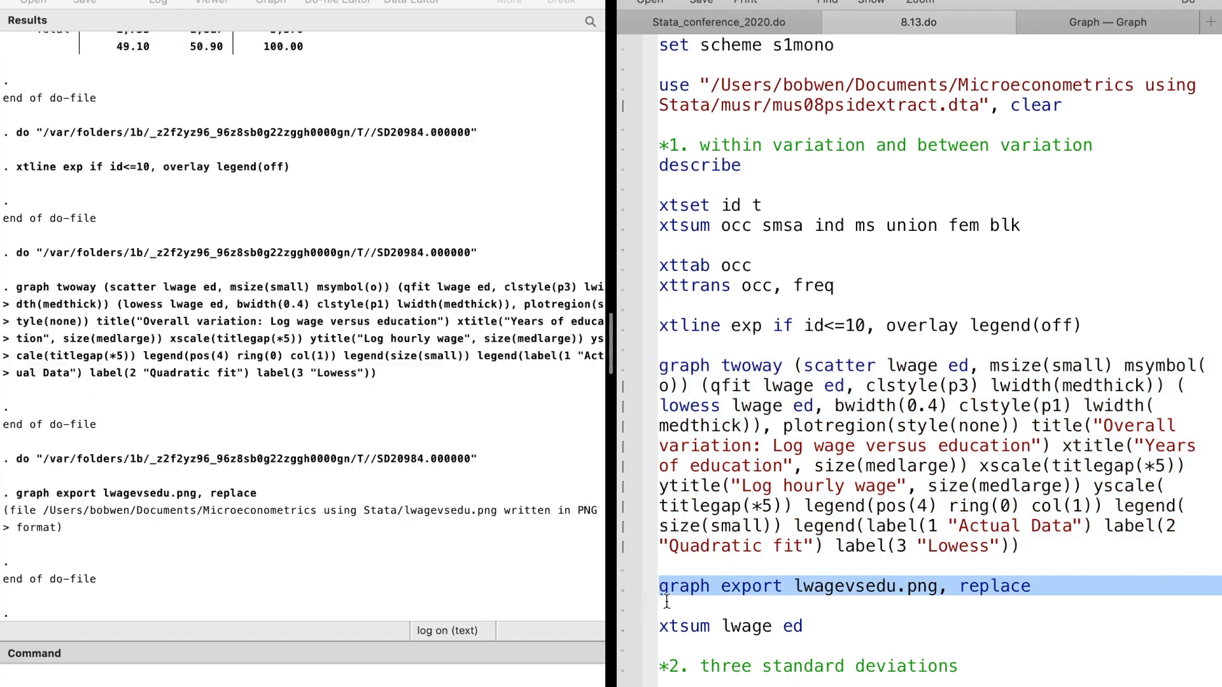
pyautogui.click(614, 630)
pyautogui.press('super+shift+d')
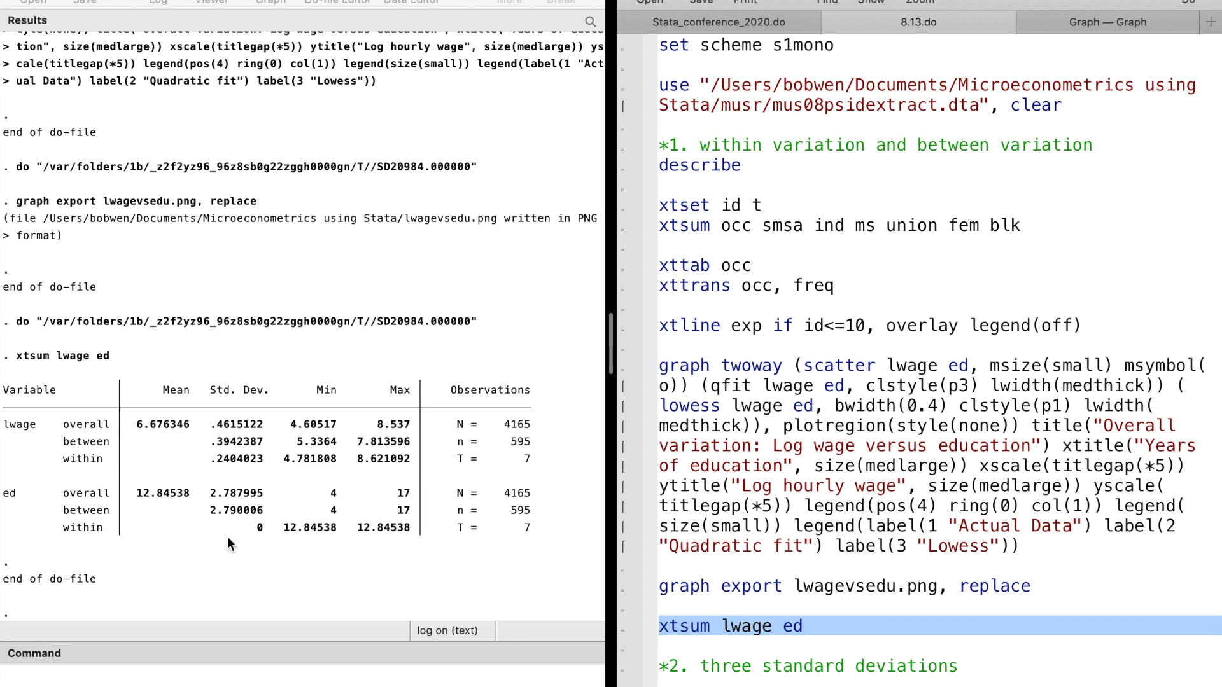
# Run summarize lwage and store its overall standard deviation with scalar sd_o=r(sd)
pyautogui.scroll(-5, 616, 391)
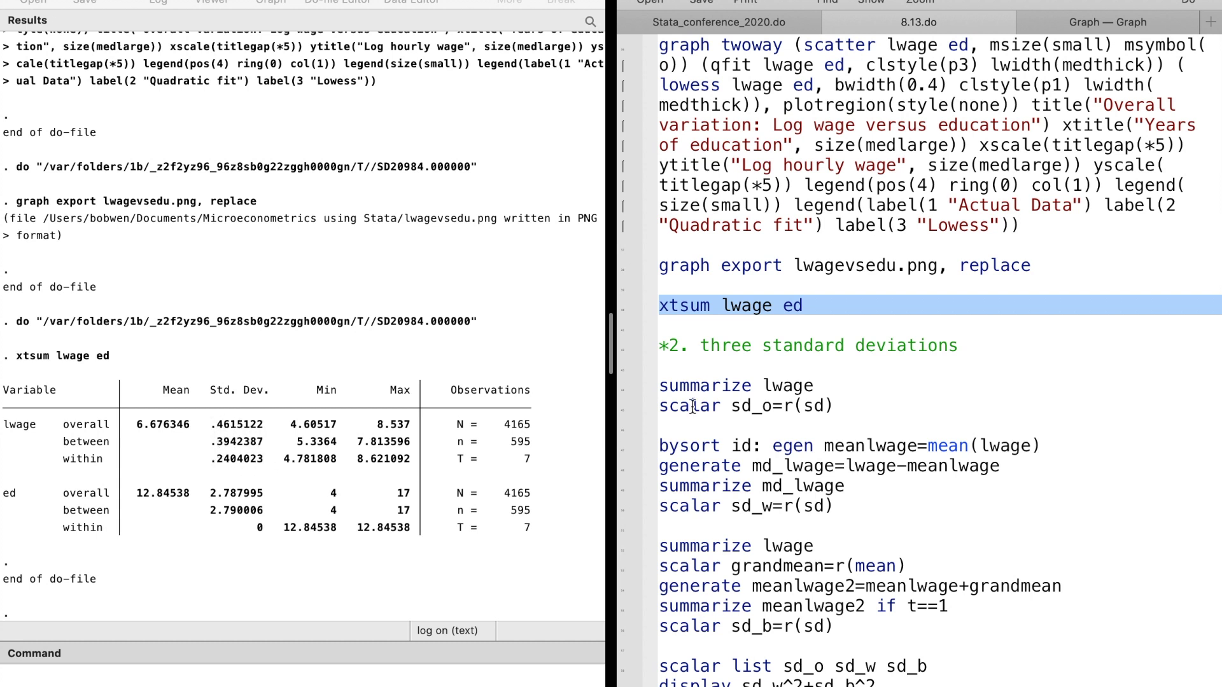
pyautogui.moveTo(627, 387); pyautogui.dragTo(618, 407)
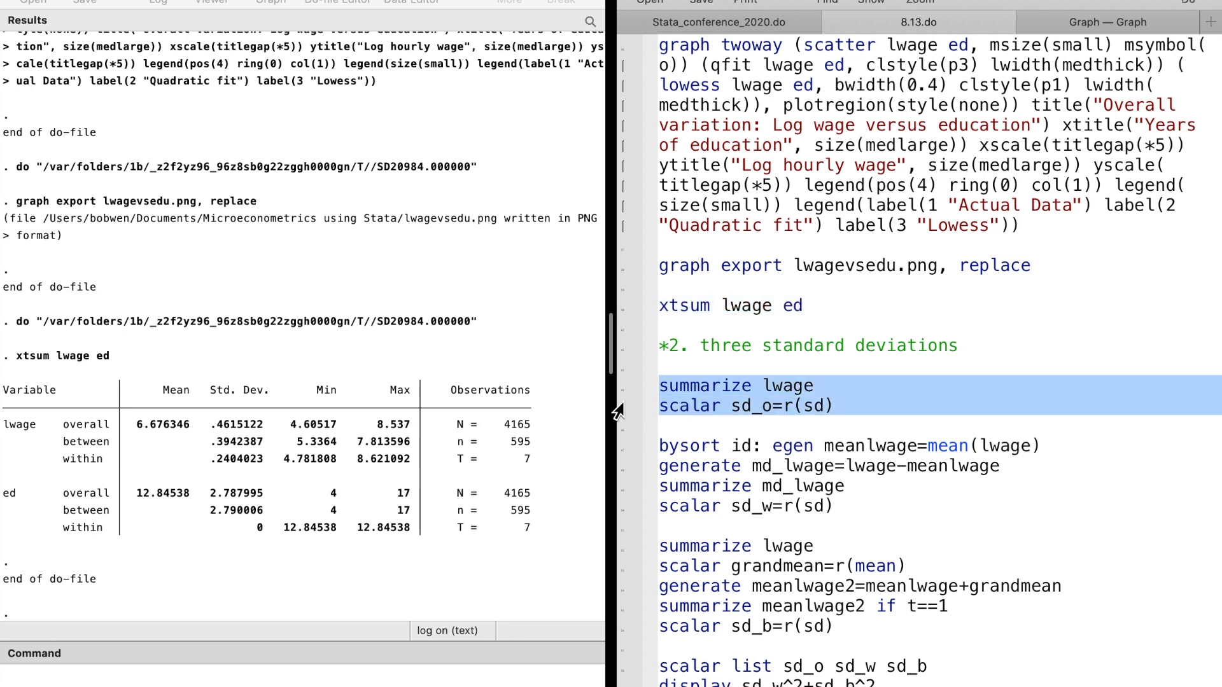
pyautogui.press('super+shift+d')
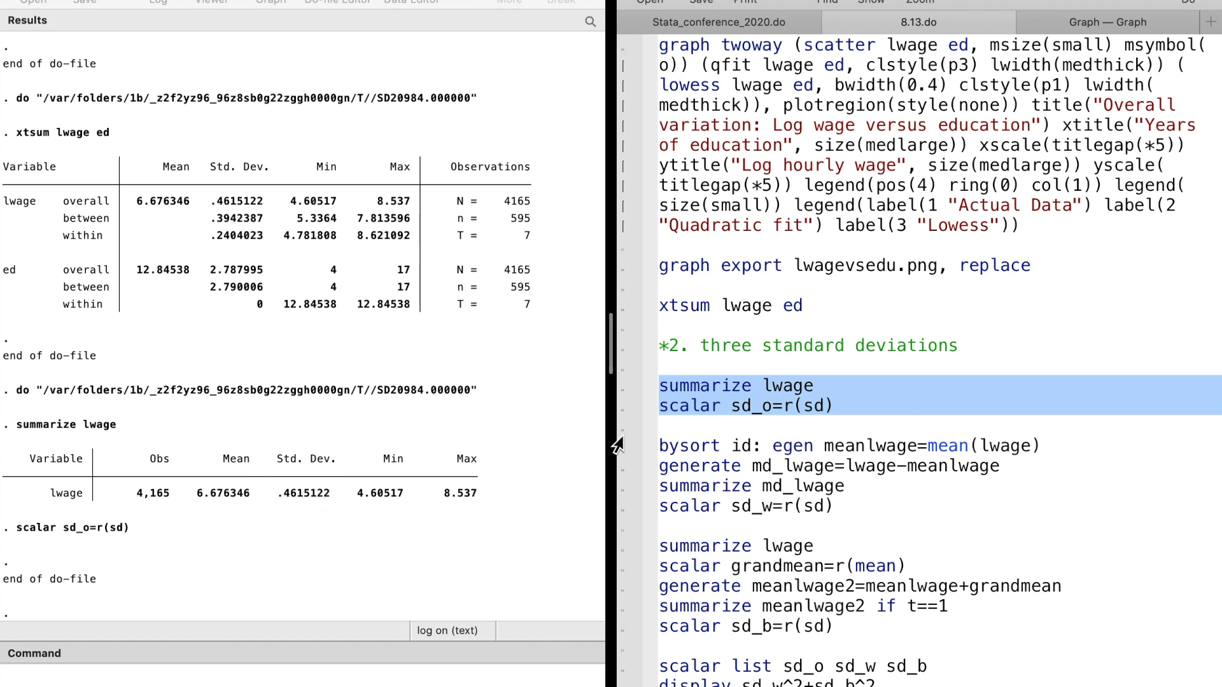
# Run bysort id: egen meanlwage=mean(lwage) and check the meanlwage column in the Data Editor
pyautogui.scroll(-3, 734, 500)
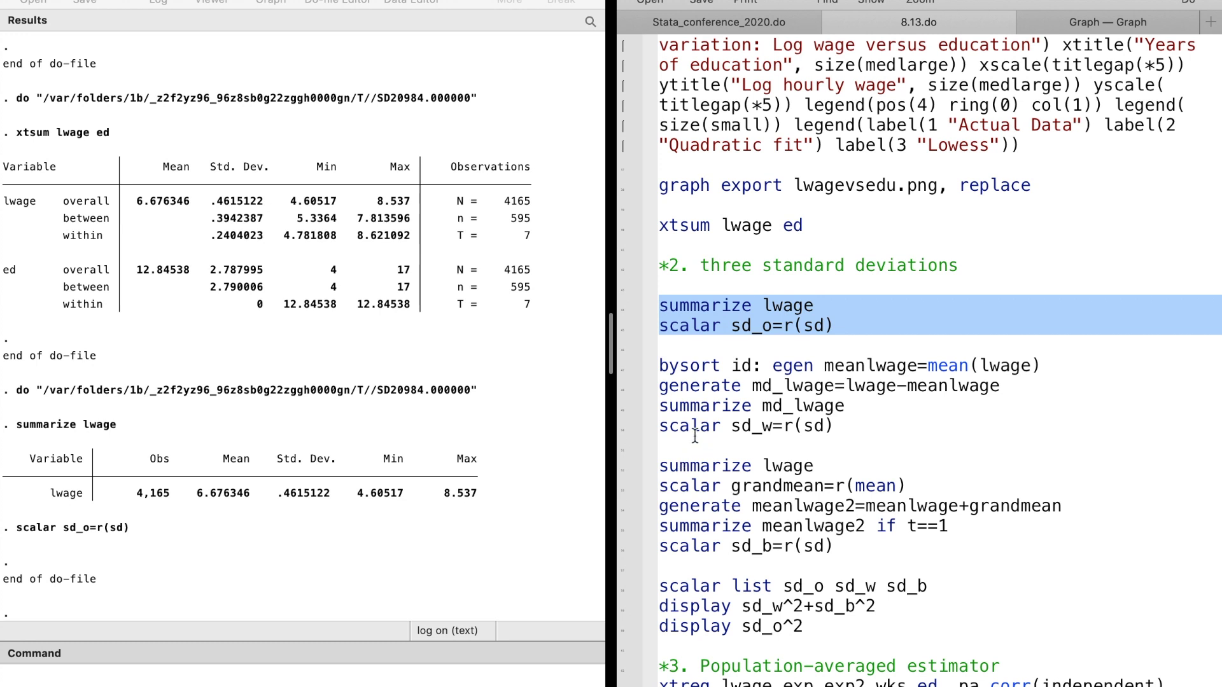
pyautogui.click(616, 373)
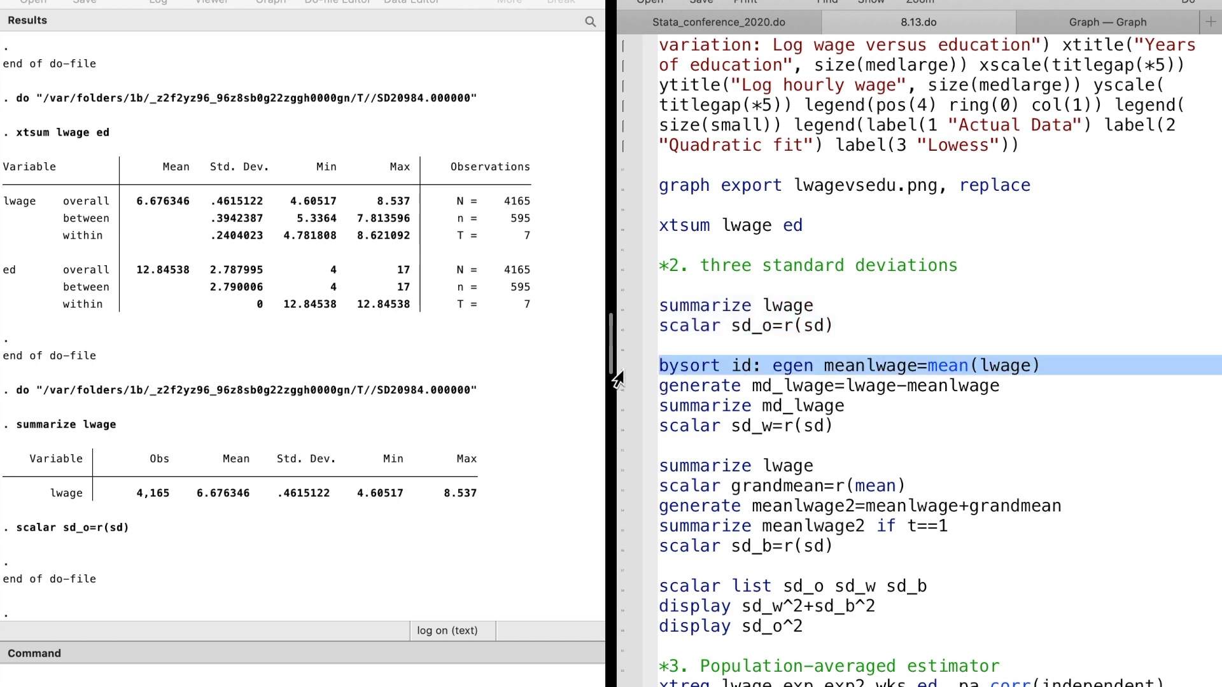
pyautogui.press('super+shift+d')
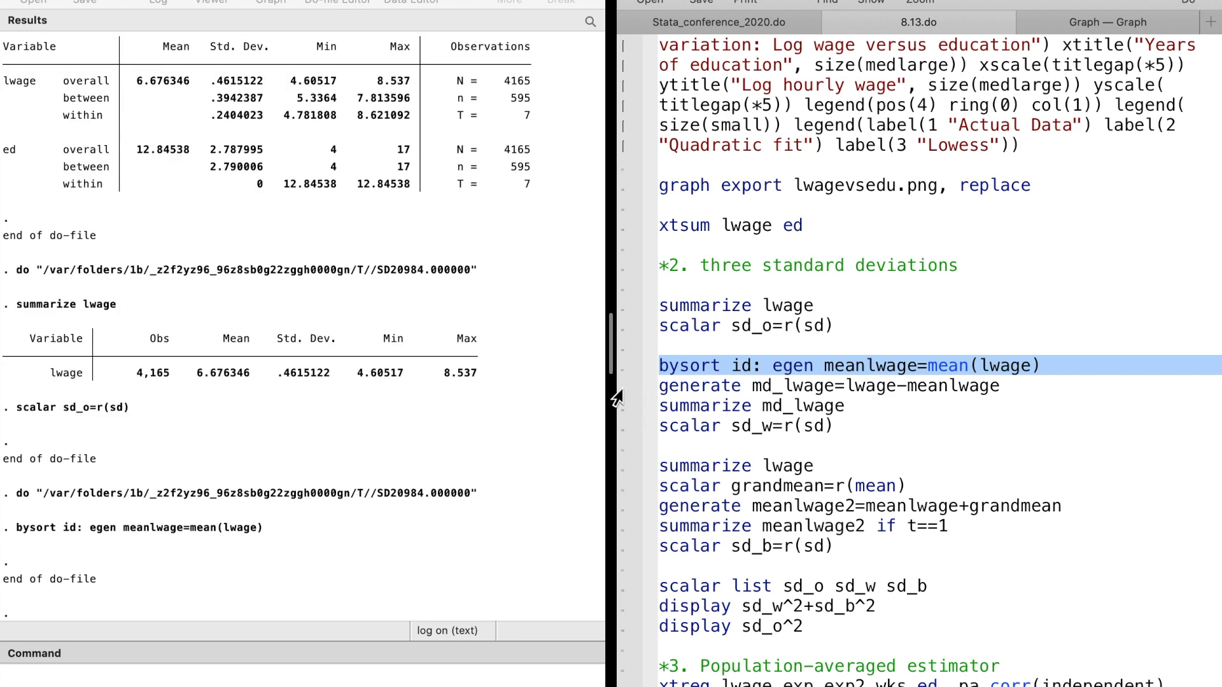
pyautogui.click(610, 393)
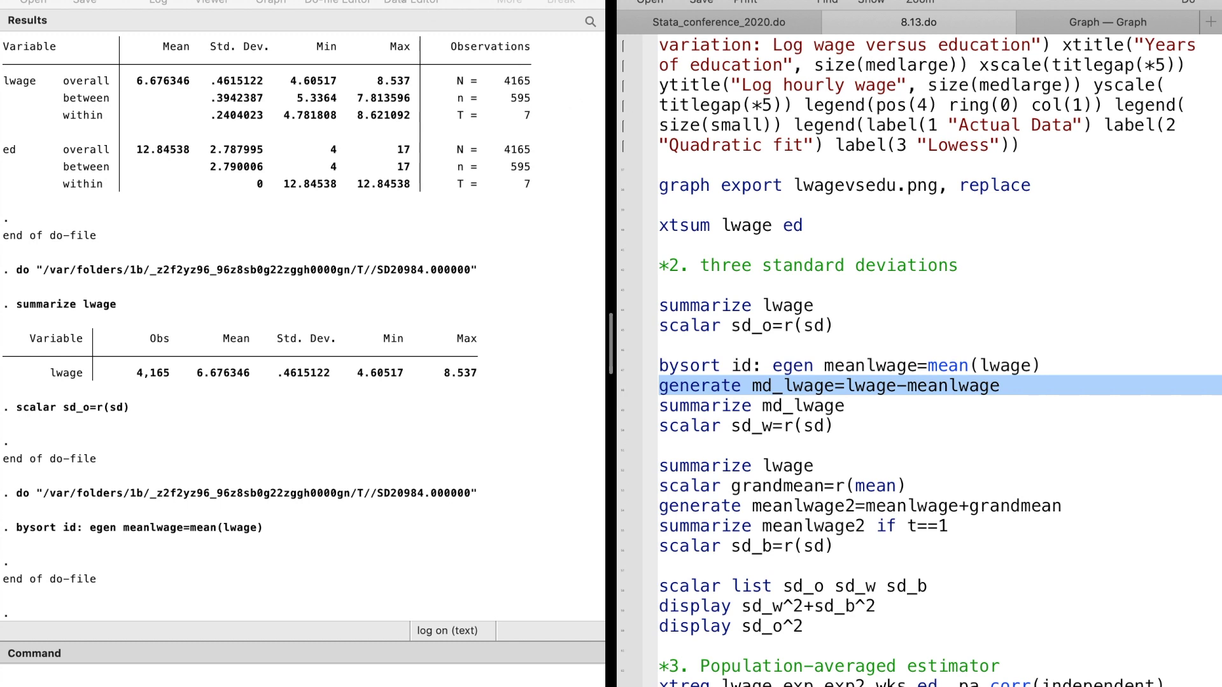
pyautogui.click(410, 2)
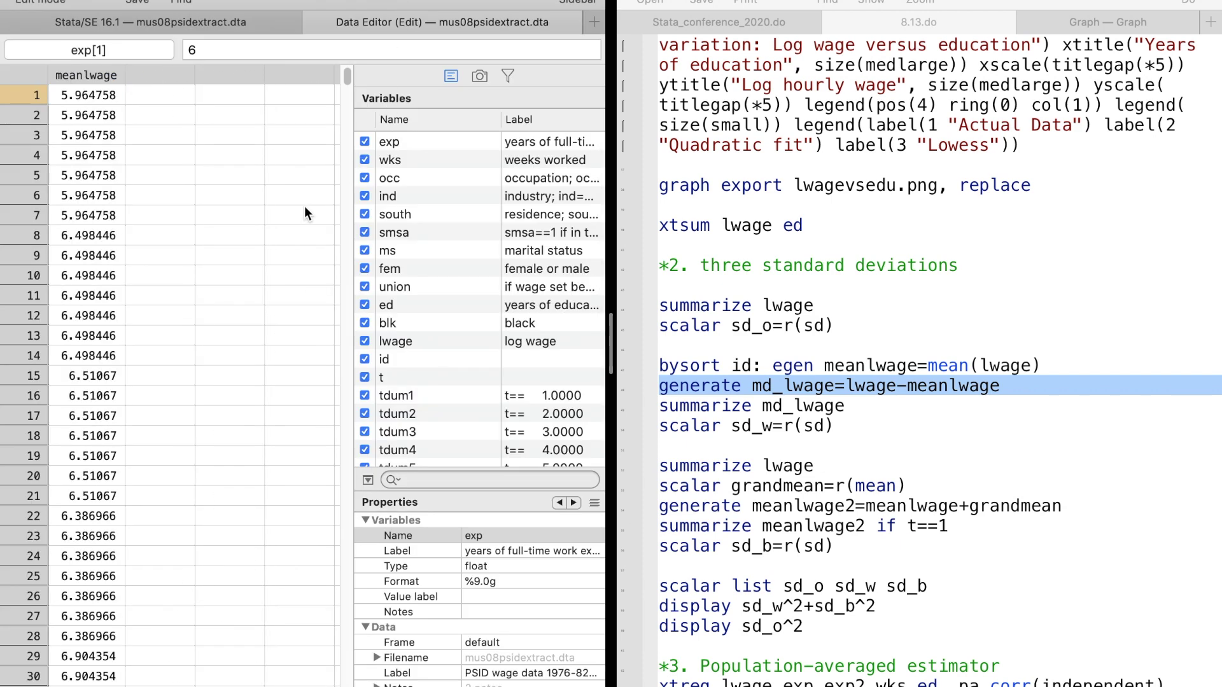
pyautogui.hscroll(-1, 255, 210)
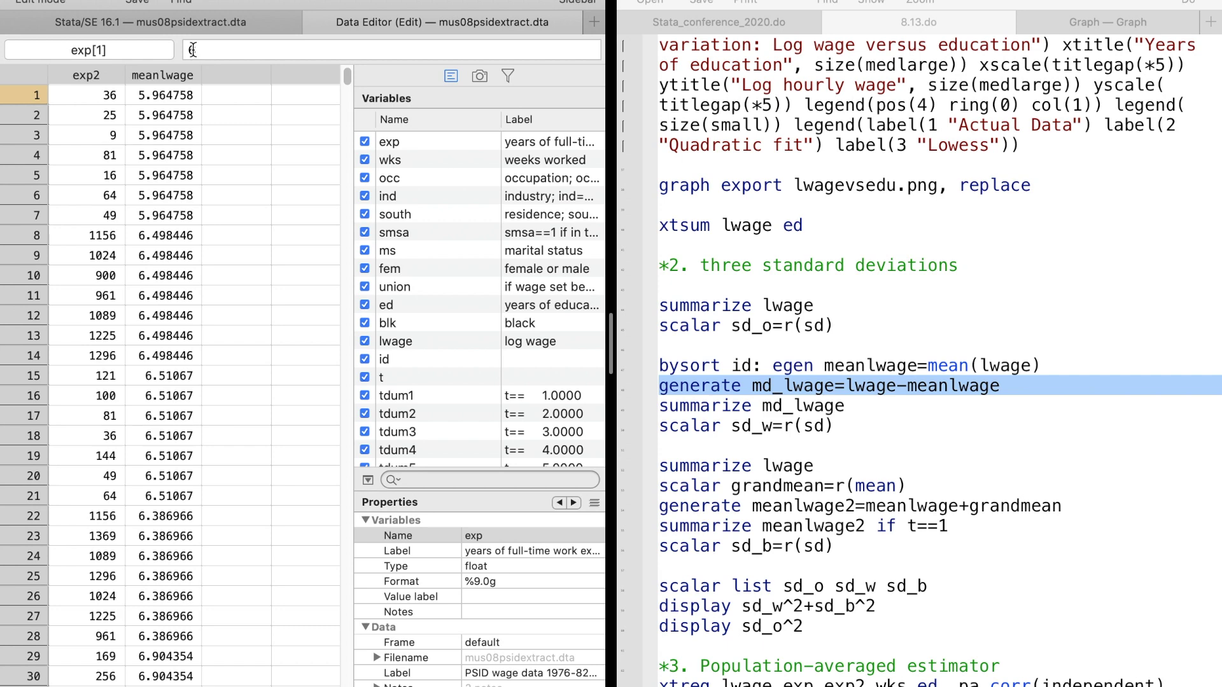
pyautogui.click(198, 26)
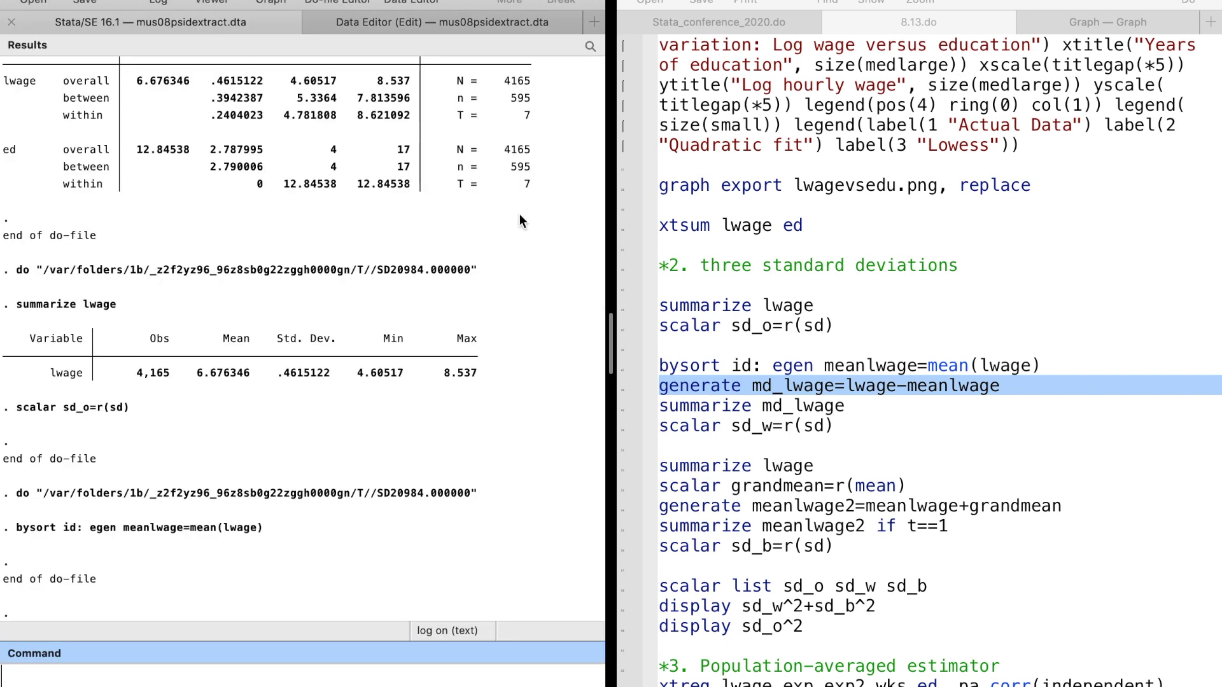
# Generate md_lwage=lwage-meanlwage, and list id, t, lwage, meanlwage and md_lwage in 1/7 with separator(0)
pyautogui.click(623, 386)
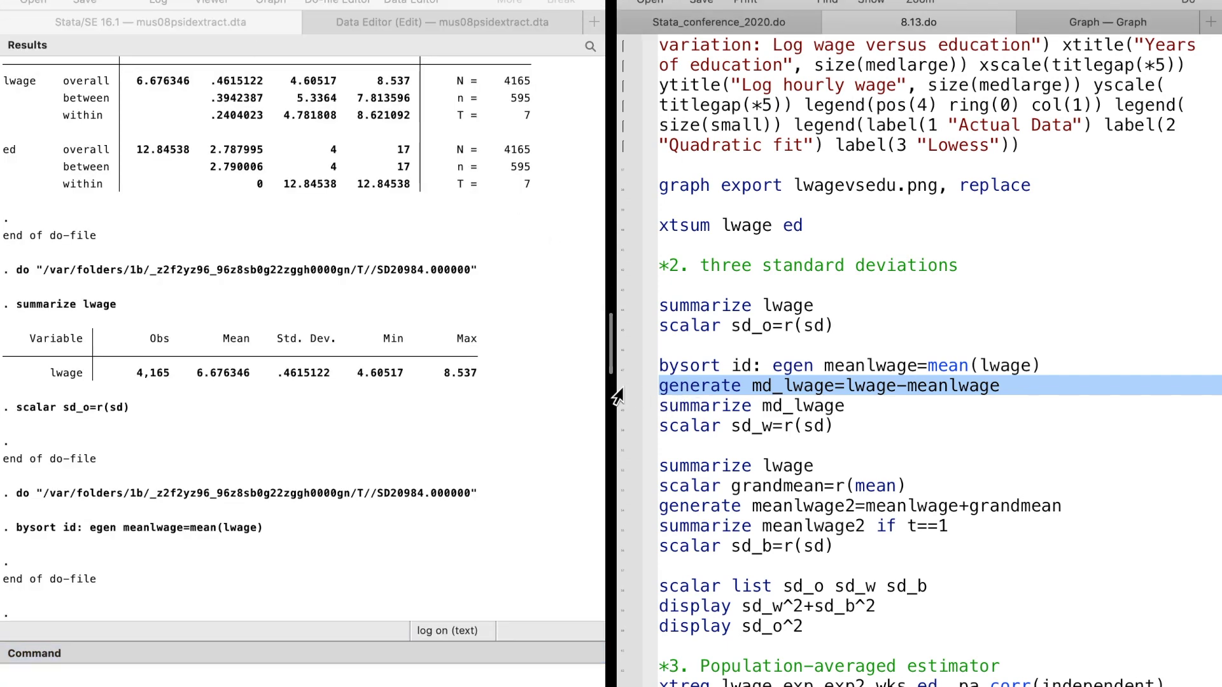
pyautogui.press('super+shift+d')
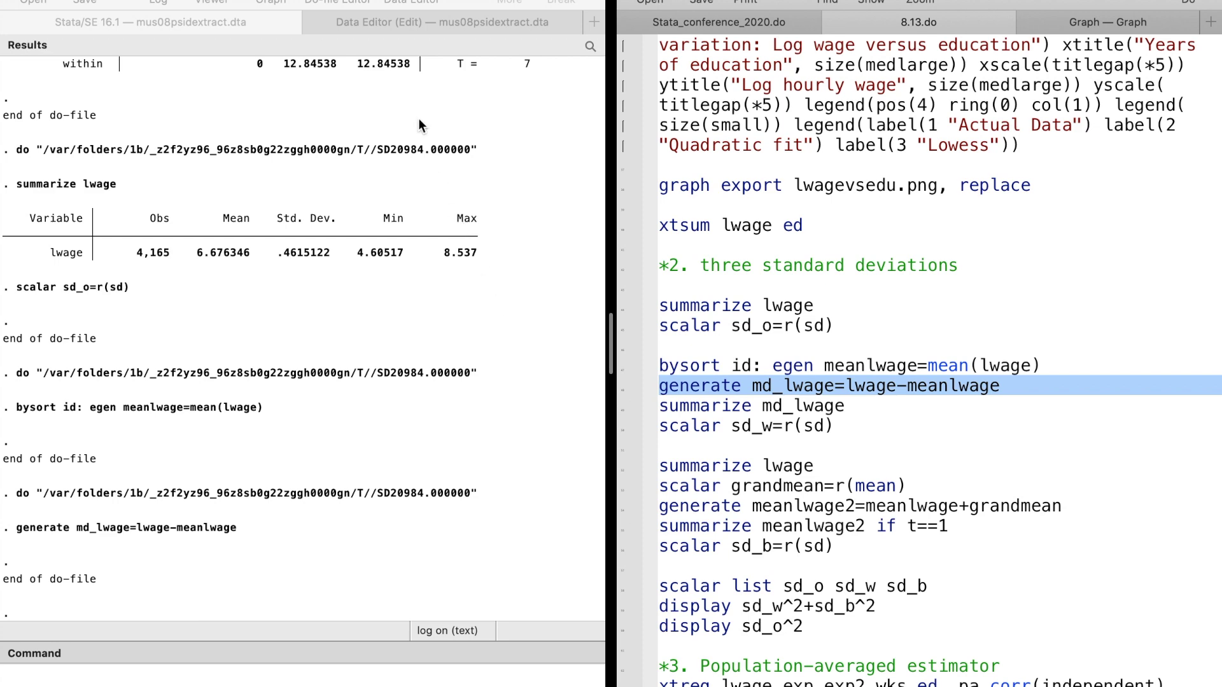
pyautogui.click(407, 23)
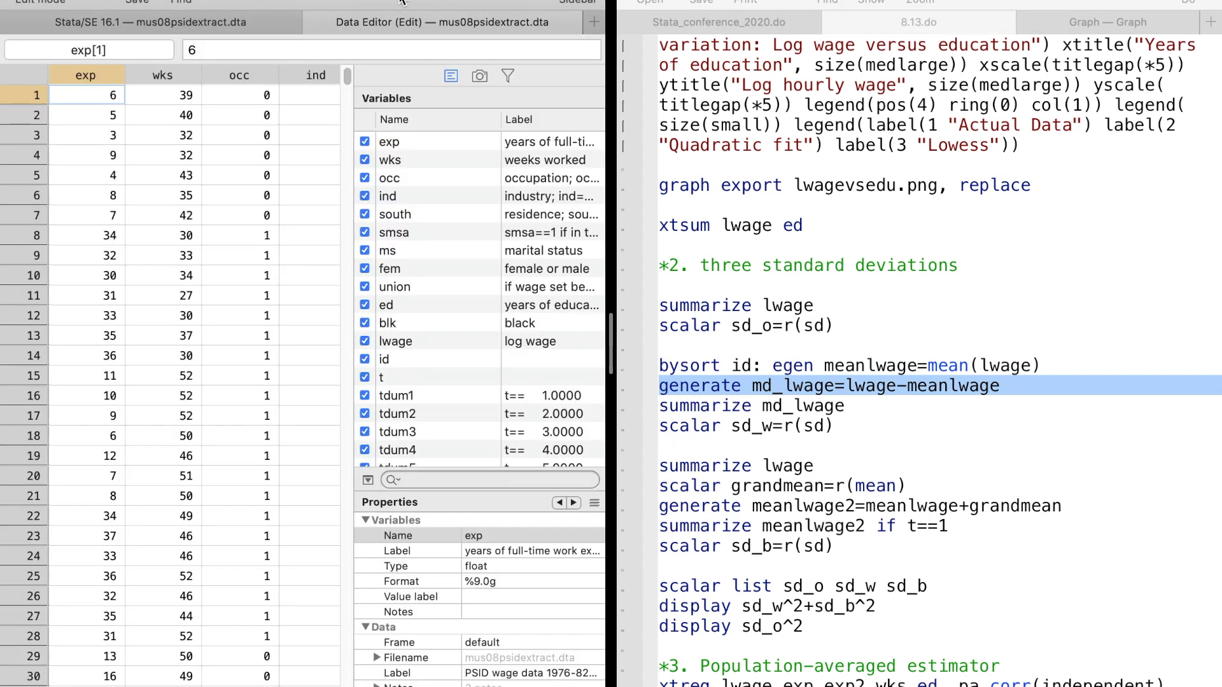
pyautogui.hscroll(10, 232, 235)
pyautogui.hscroll(-2, 204, 225)
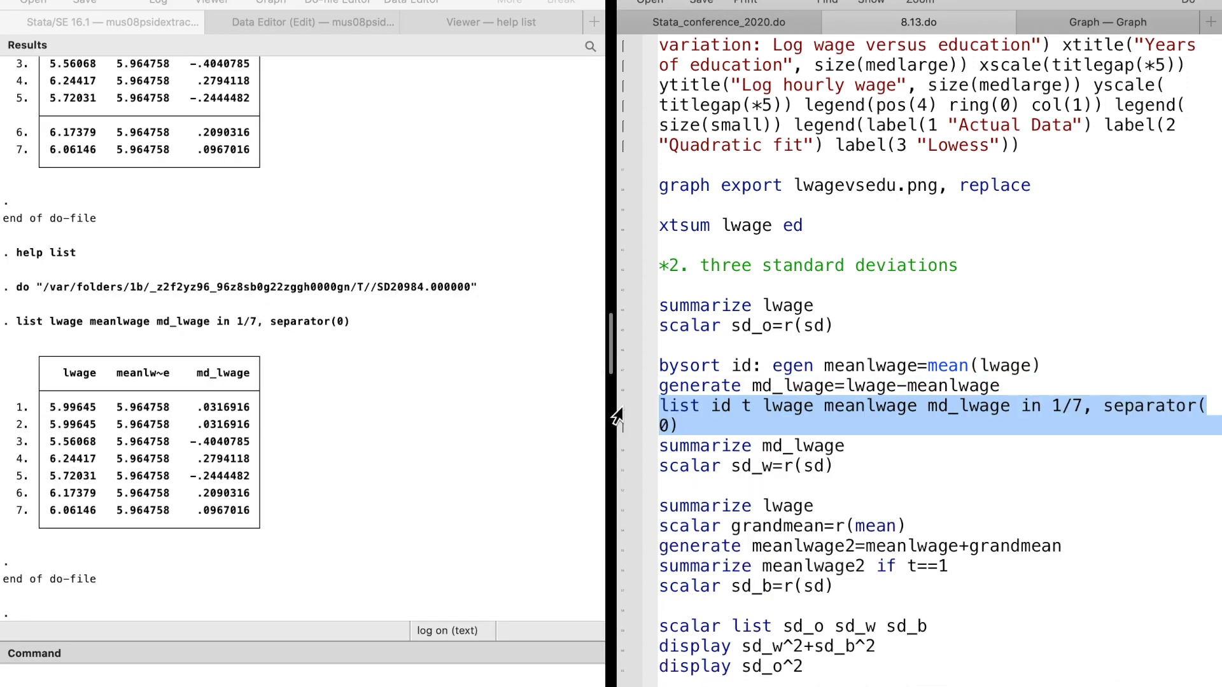
pyautogui.press('super+shift+d')
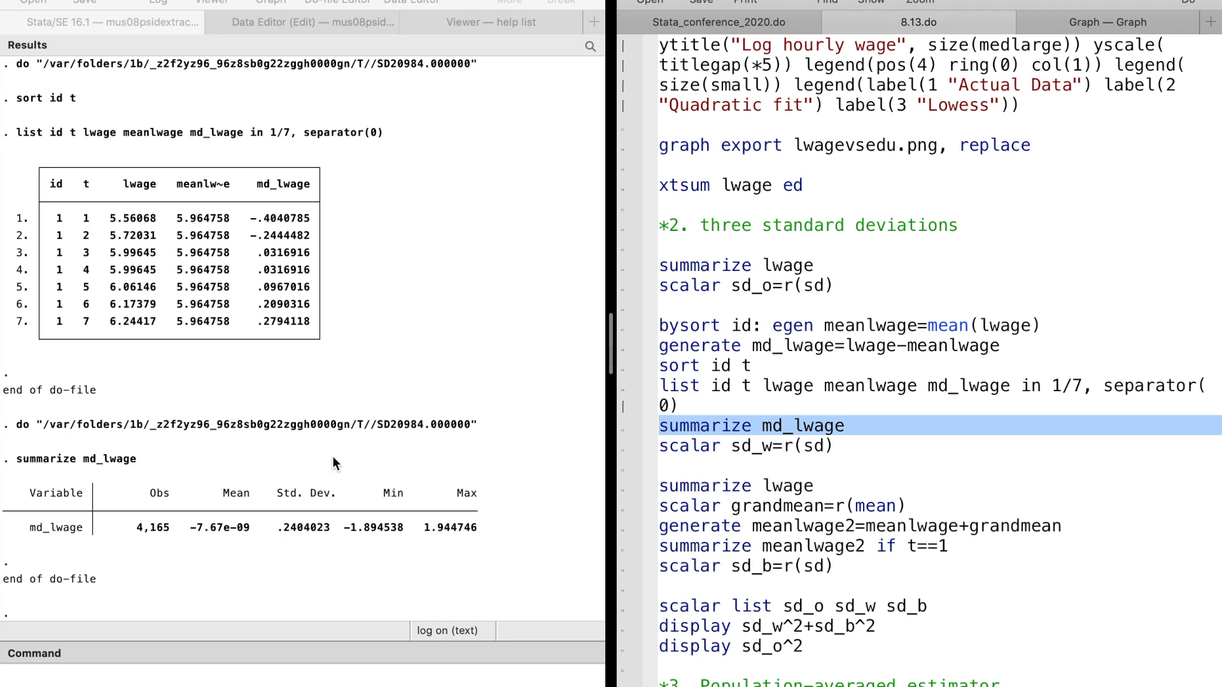
# Compare the md_lwage standard deviation with the within row for lwage in the xtsum output, and store it with scalar sd_w=r(sd)
pyautogui.scroll(7, 336, 382)
pyautogui.scroll(15, 336, 382)
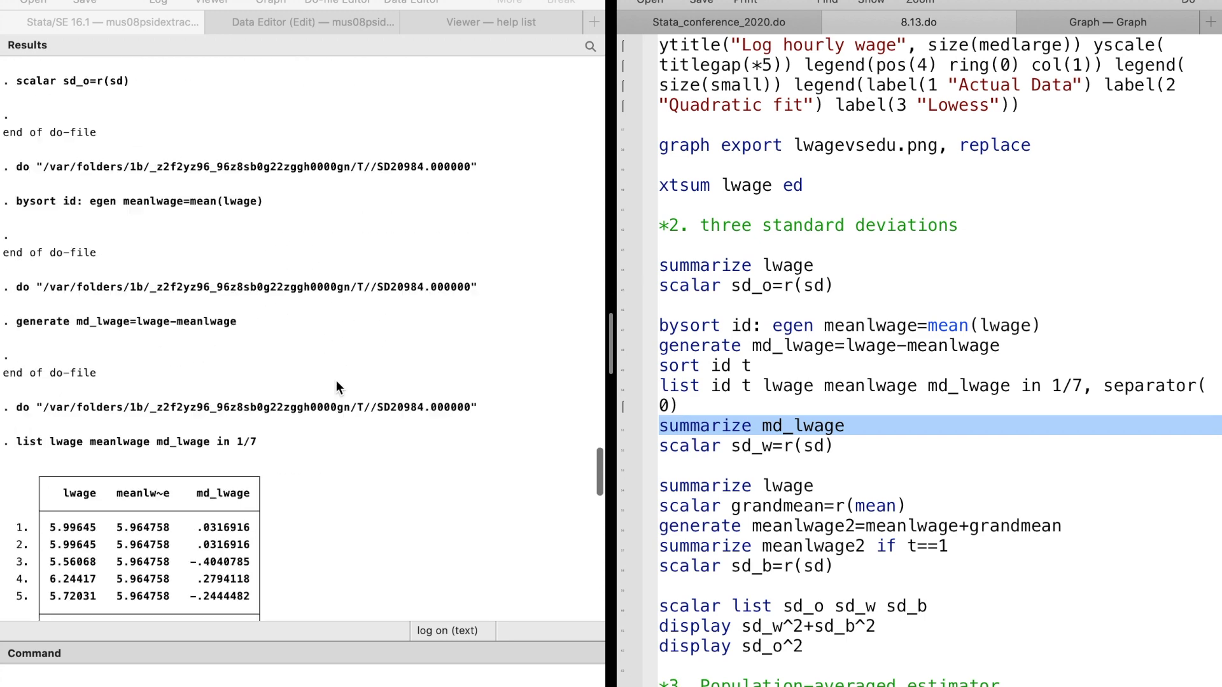
pyautogui.scroll(1, 336, 380)
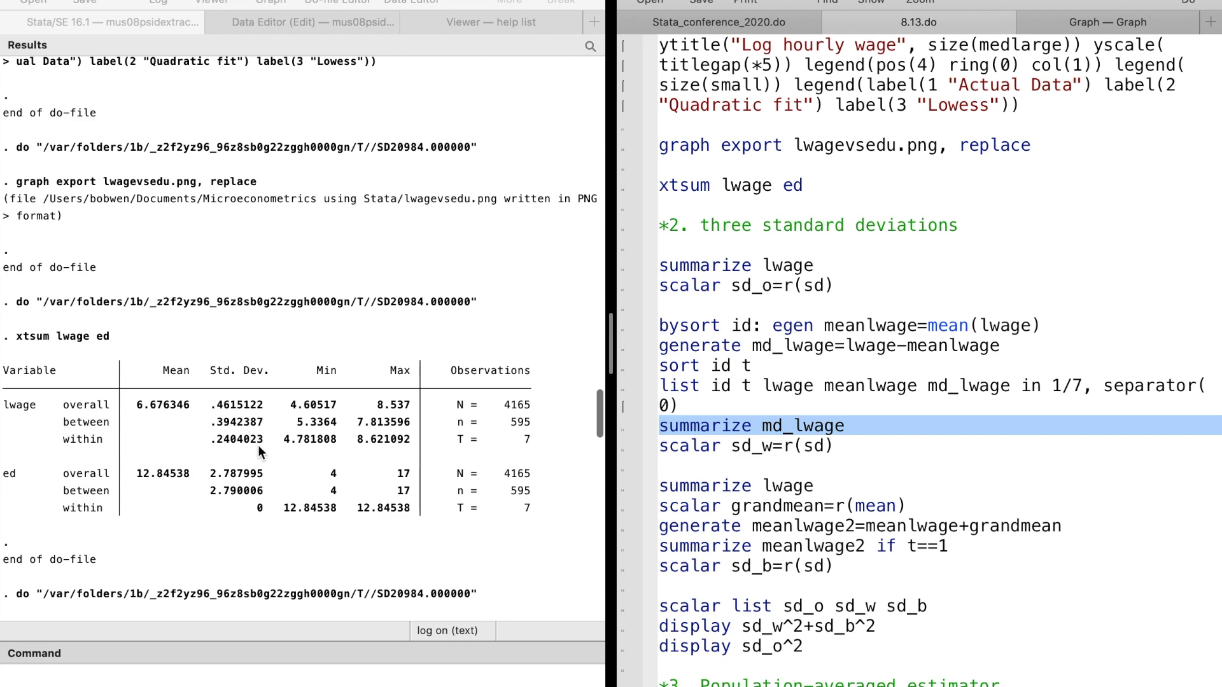
pyautogui.scroll(-20, 315, 449)
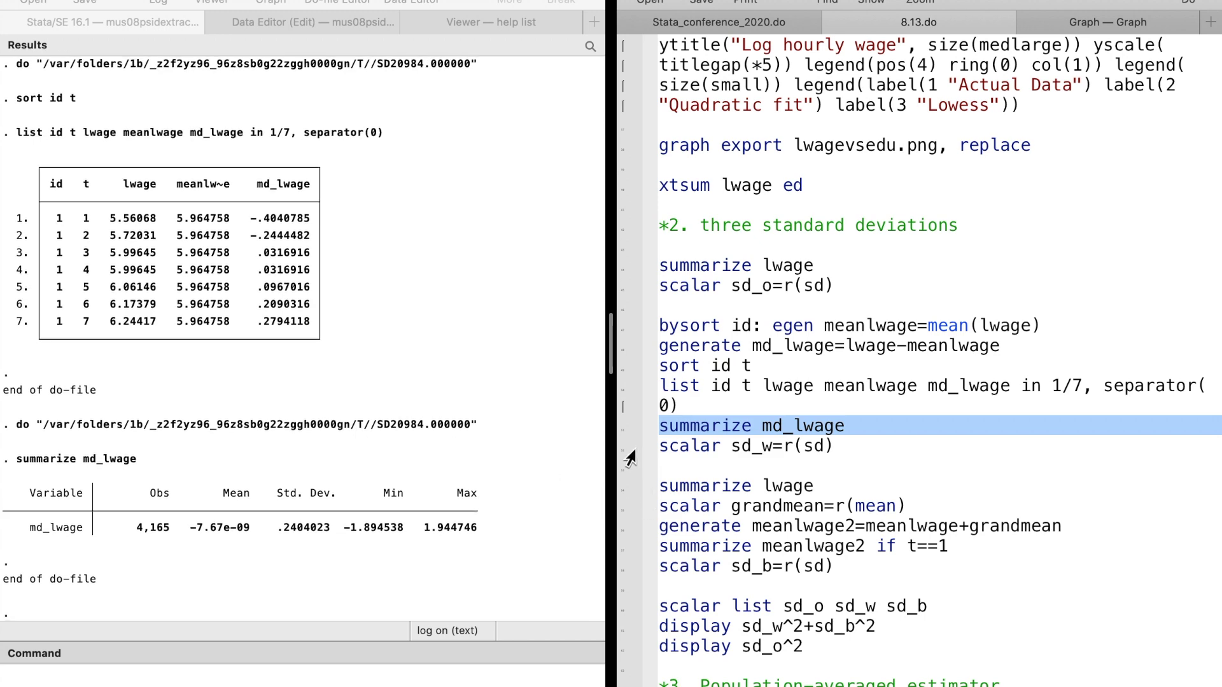
pyautogui.press('Down')
pyautogui.press('super+shift+d')
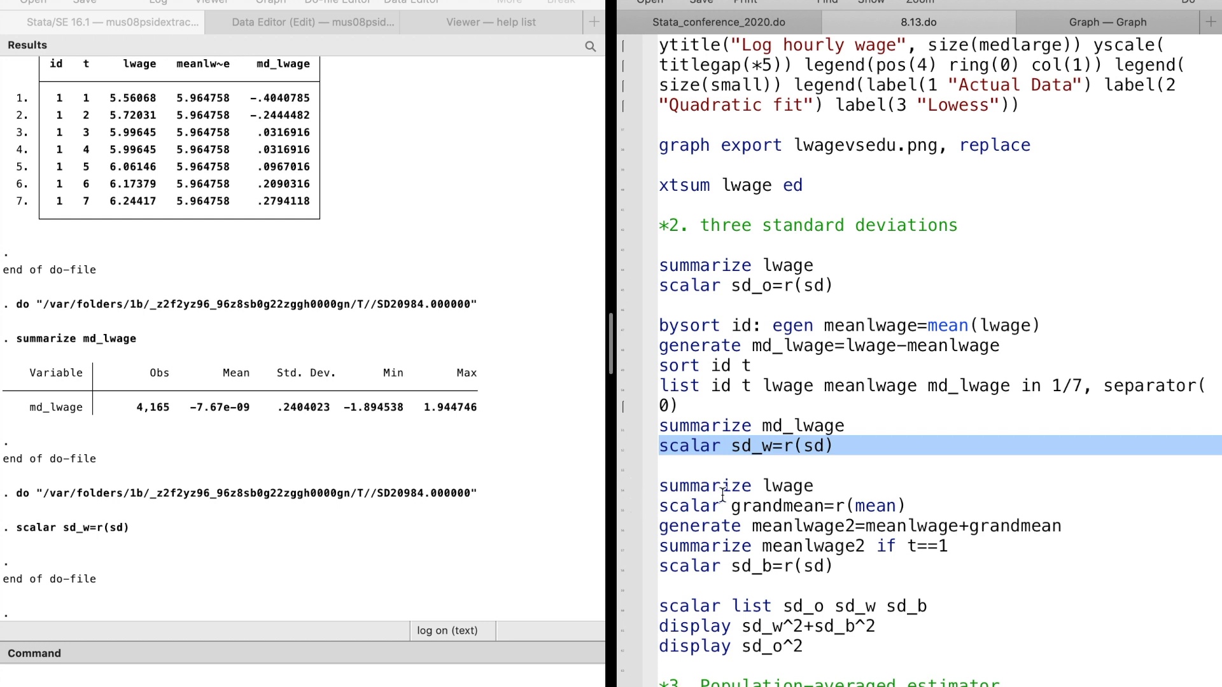
# Run summarize lwage again and store its mean with scalar grandmean=r(mean)
pyautogui.click(612, 490)
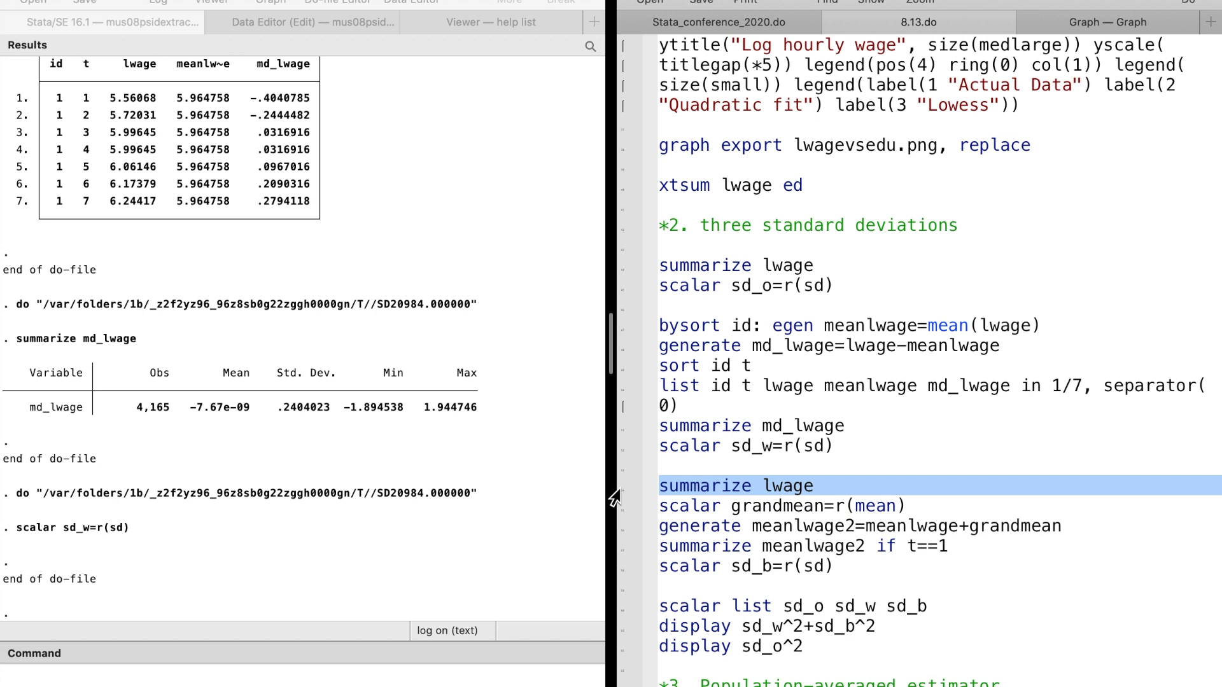
pyautogui.press('super+shift+d')
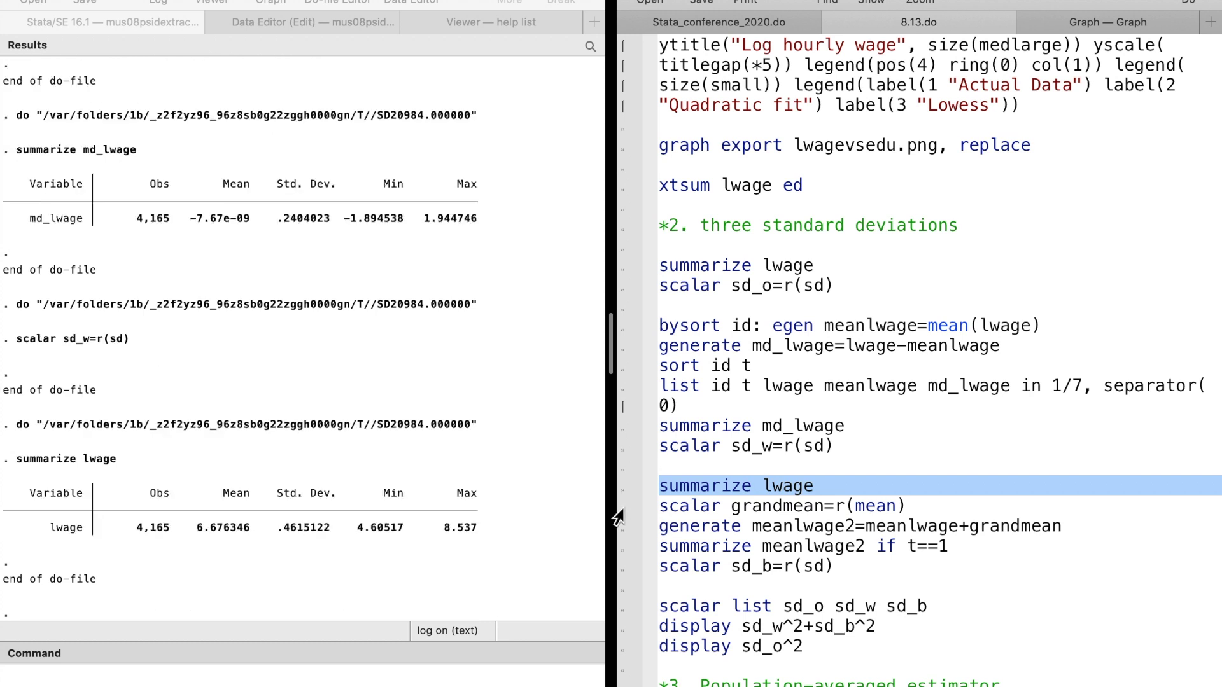
pyautogui.click(615, 506)
pyautogui.press('super+shift+d')
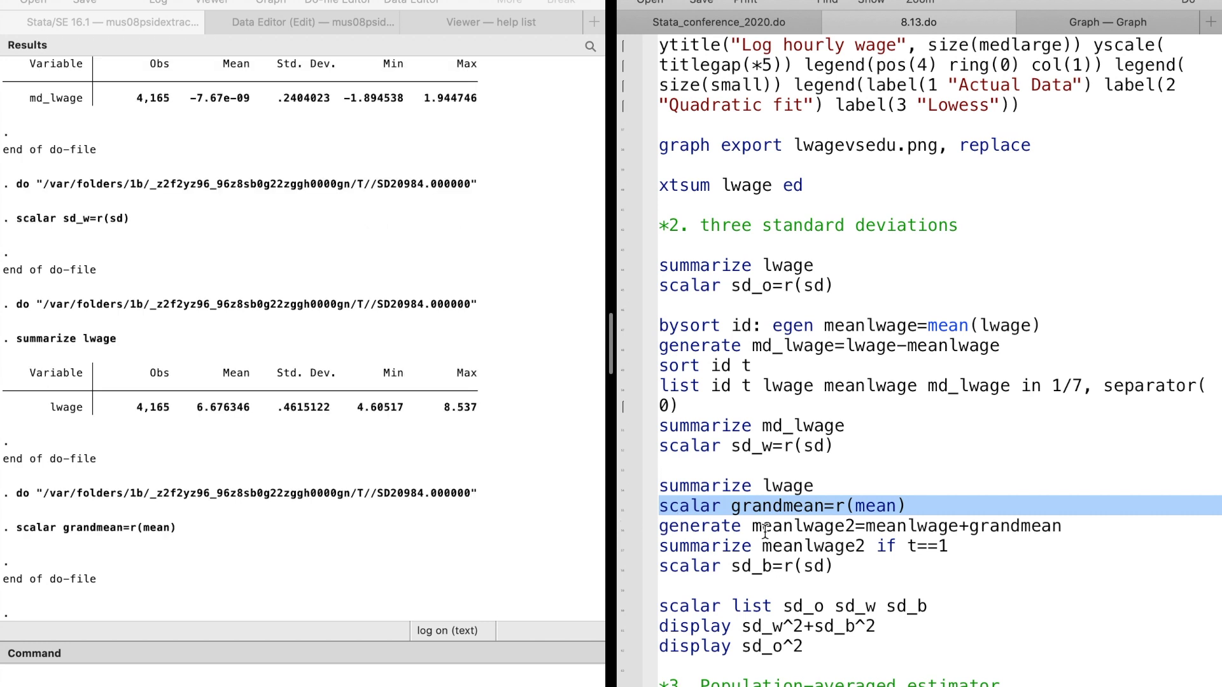
# Generate meanlwage2=meanlwage+grandmean and inspect the new variable in the Data Editor
pyautogui.scroll(-2, 764, 529)
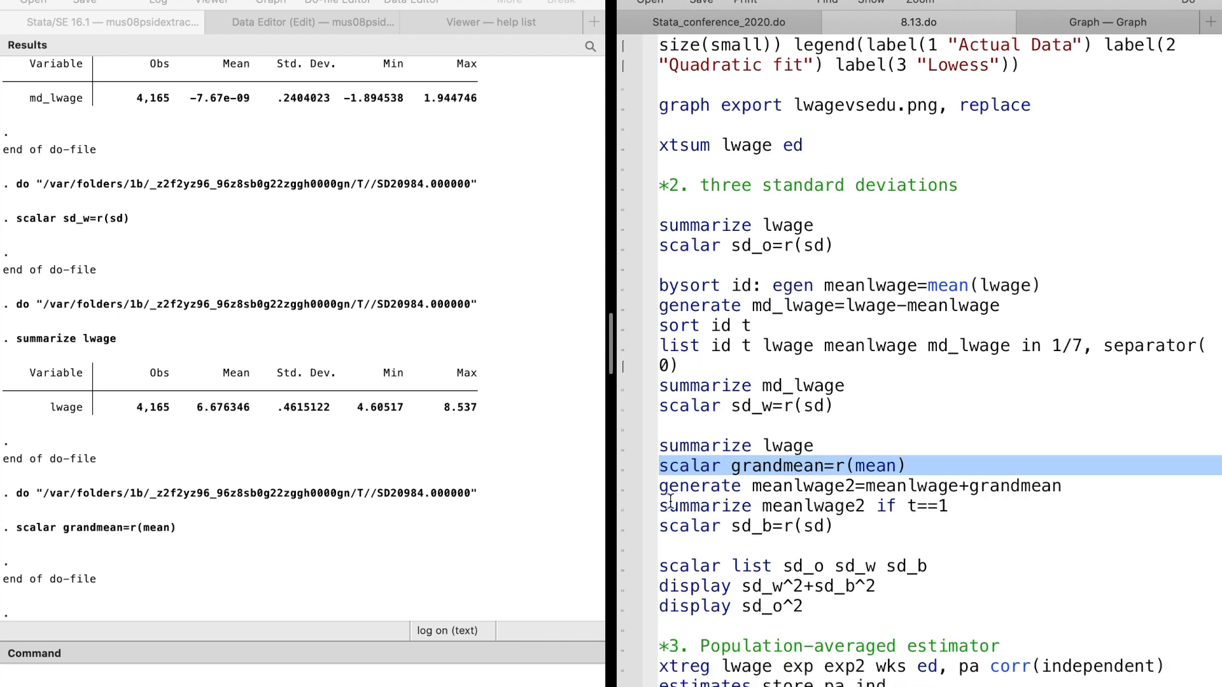
pyautogui.press('Down')
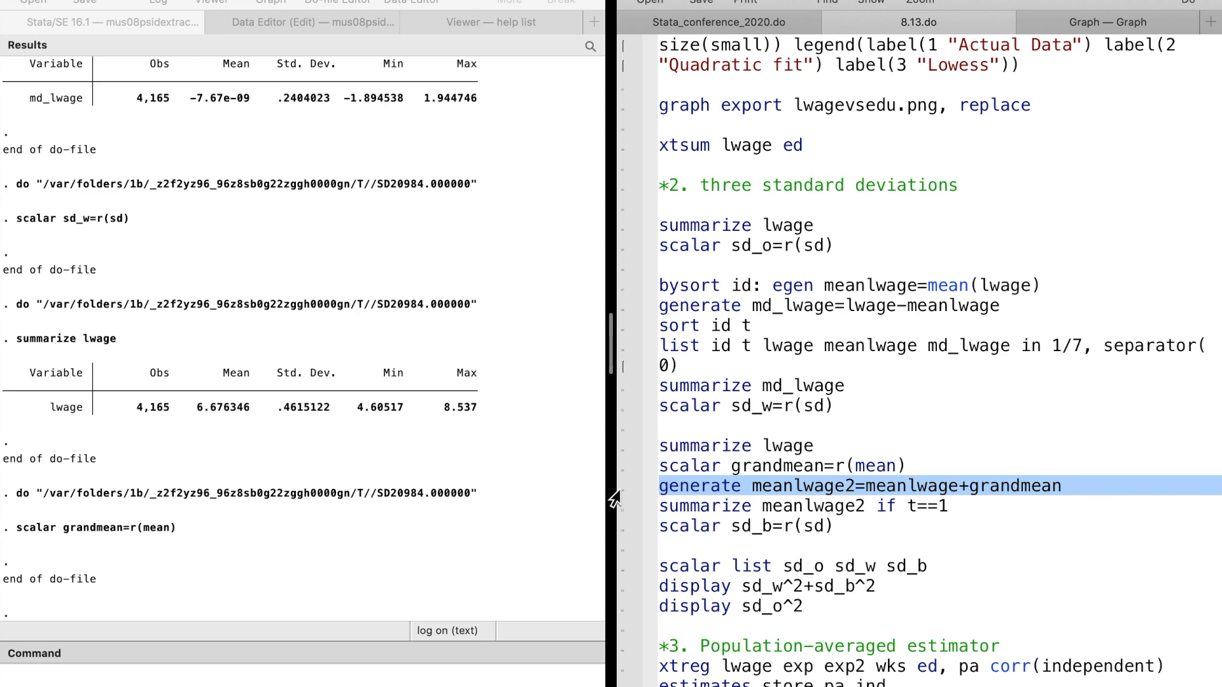
pyautogui.press('super+8')
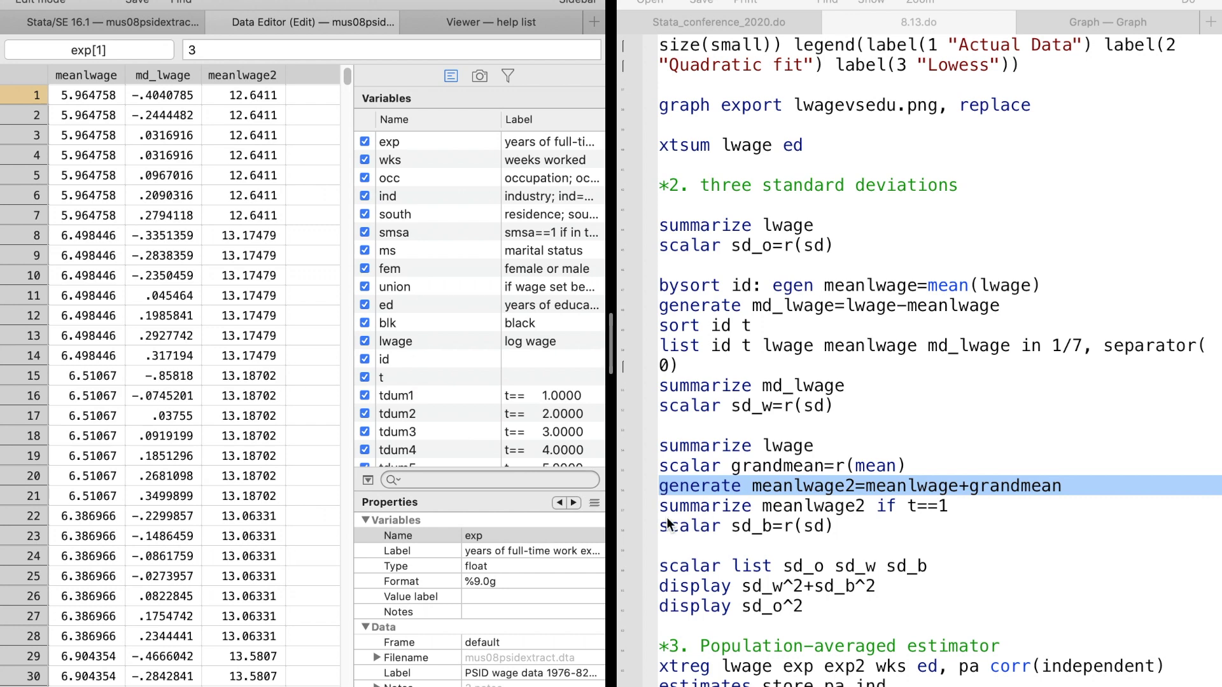
# Run summarize meanlwage2 if t==1, store scalar sd_b=r(sd), and show the output in the results
pyautogui.click(624, 523)
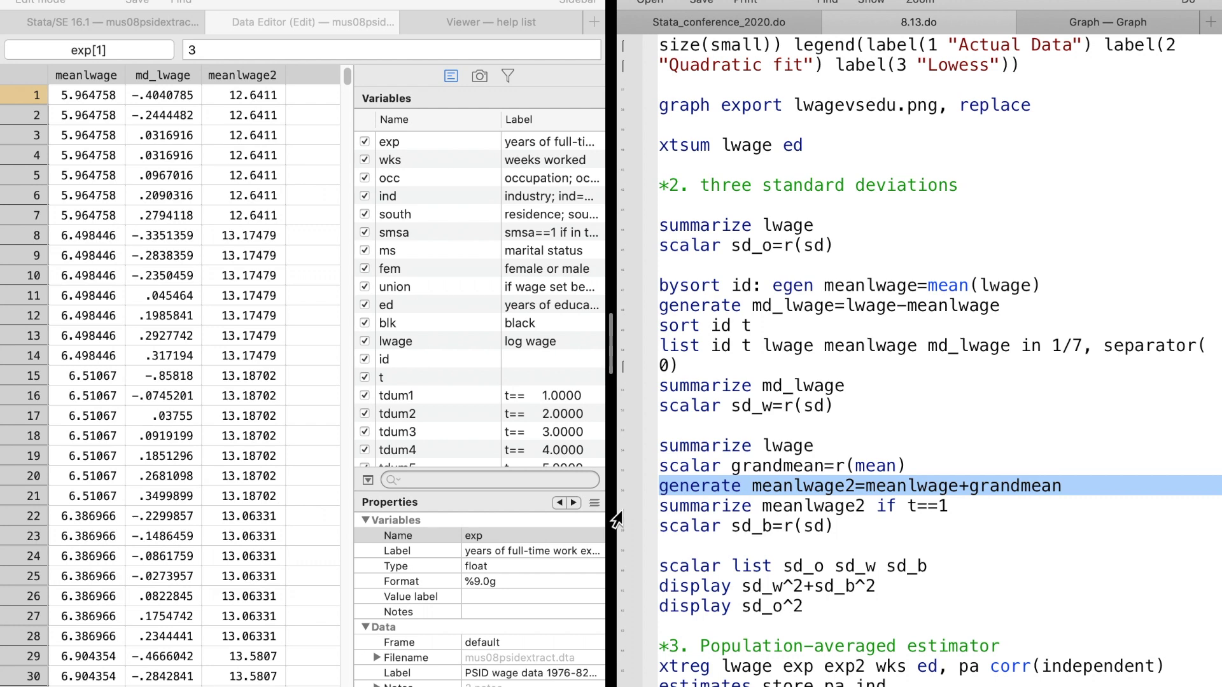
pyautogui.moveTo(614, 514); pyautogui.dragTo(617, 532)
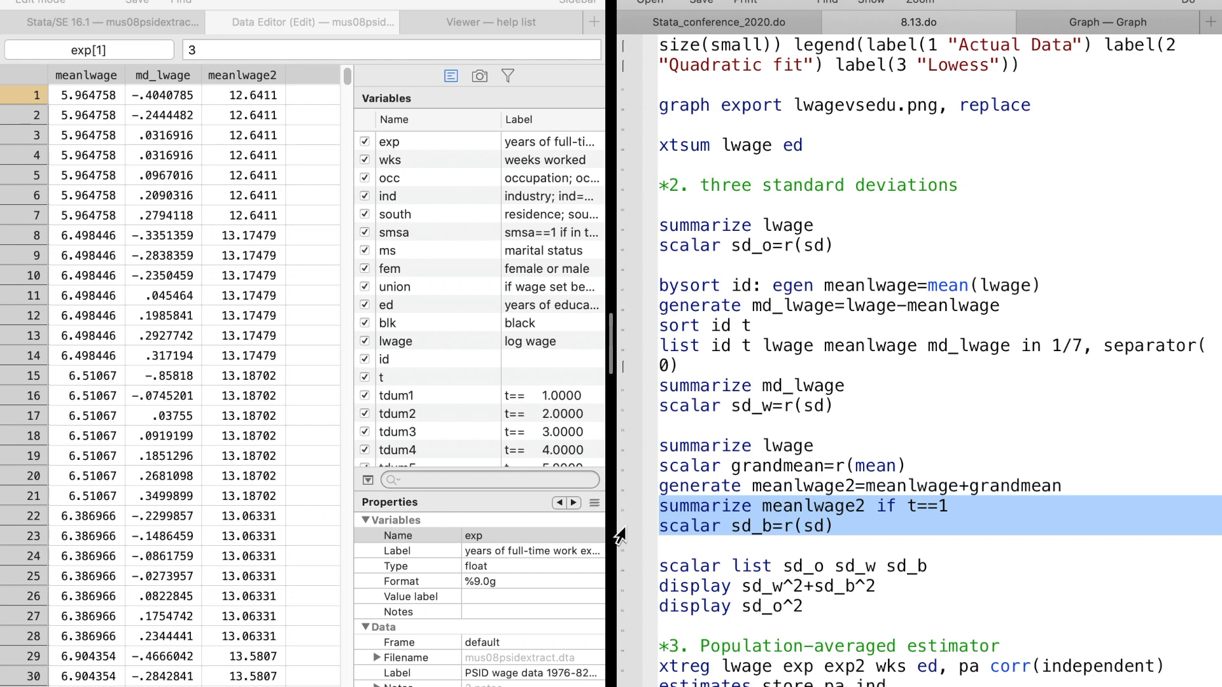
pyautogui.click(126, 24)
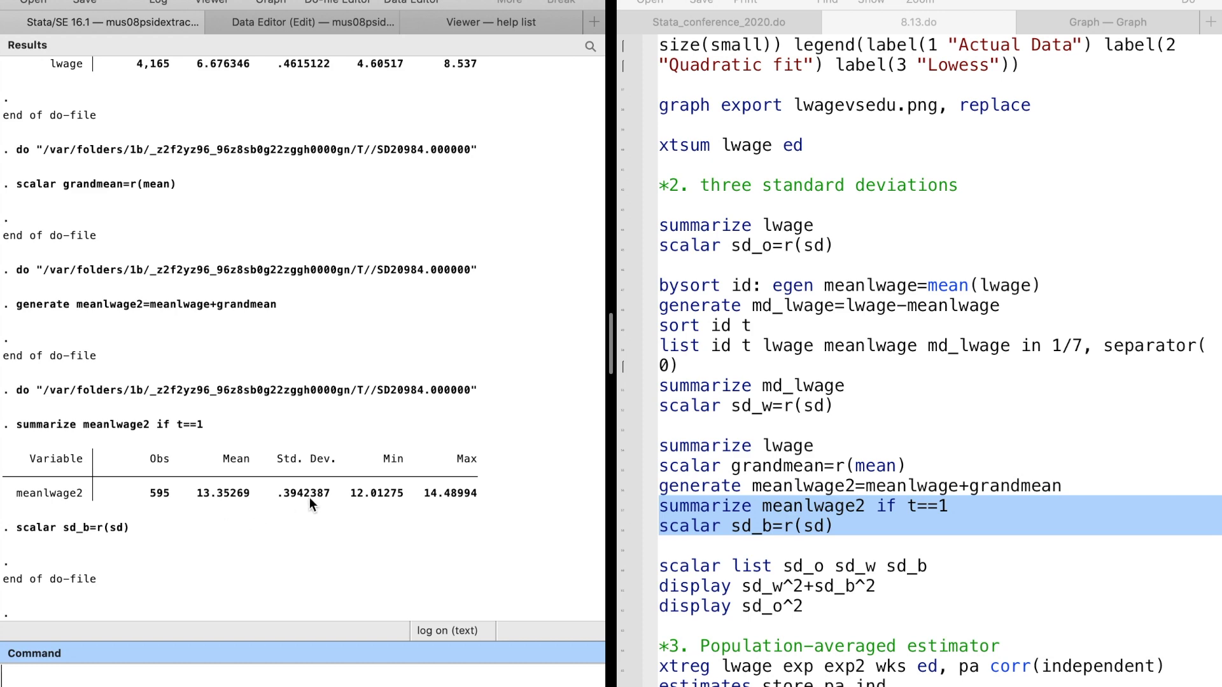
# Compare the meanlwage2 standard deviation with the between row for lwage in the xtsum output
pyautogui.scroll(15, 321, 494)
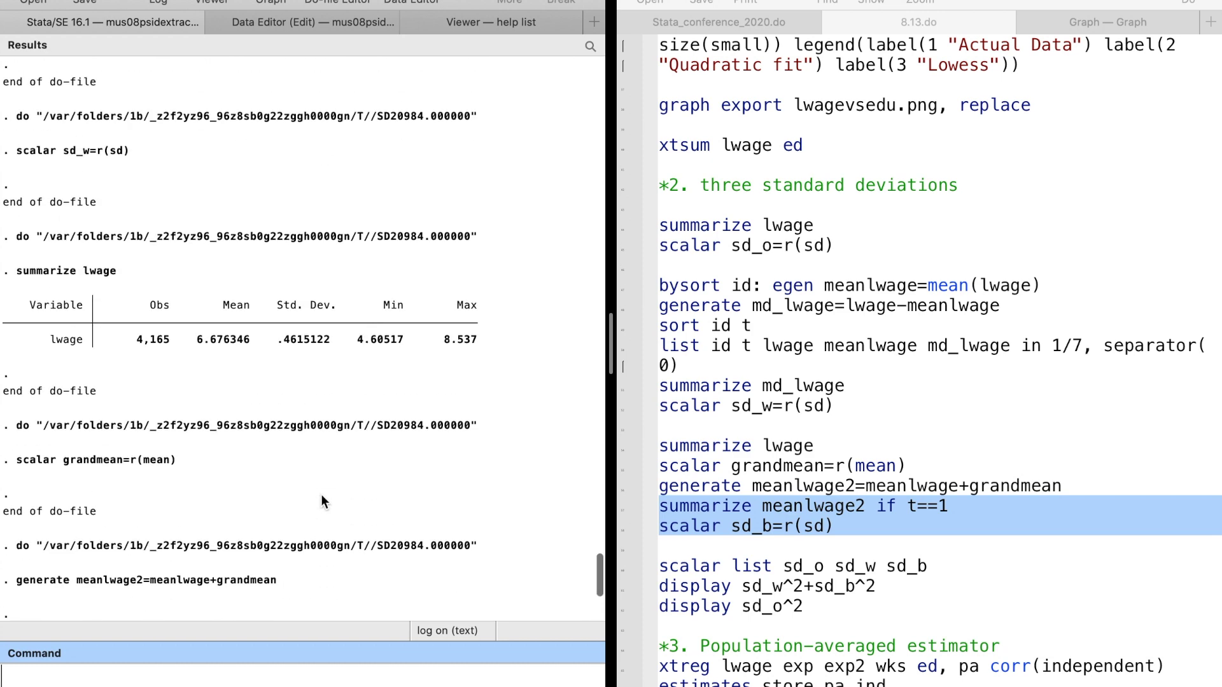
pyautogui.scroll(15, 322, 496)
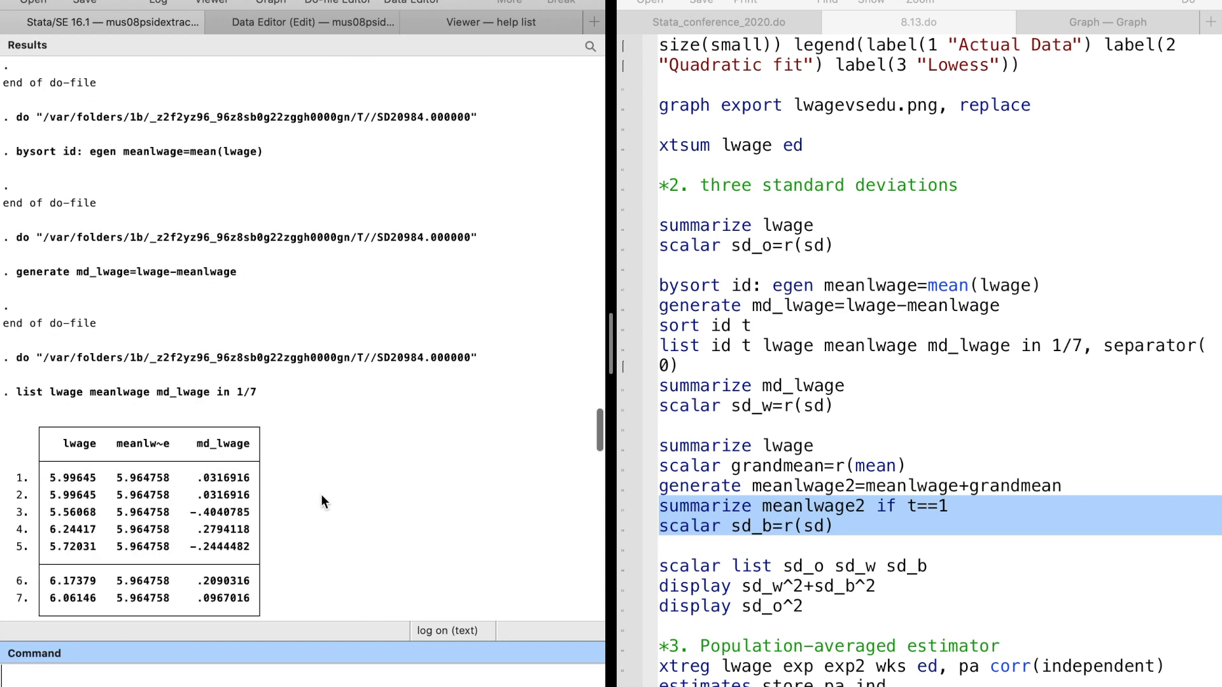
pyautogui.scroll(1, 321, 495)
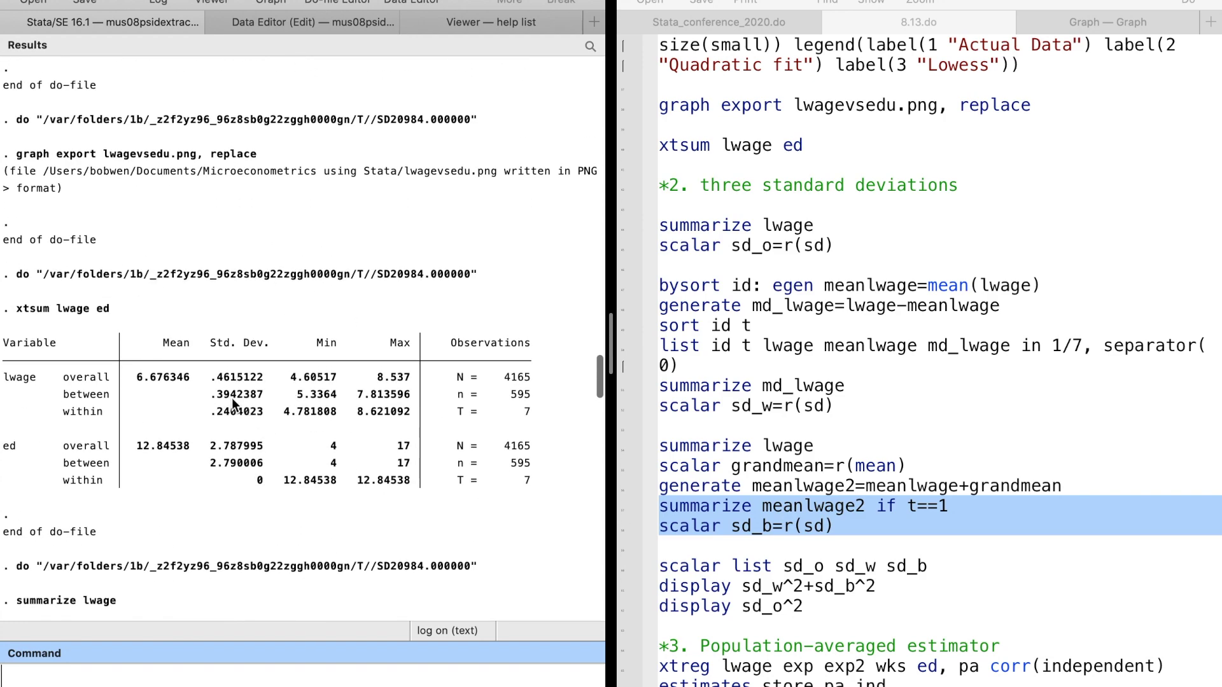
pyautogui.scroll(-20, 268, 446)
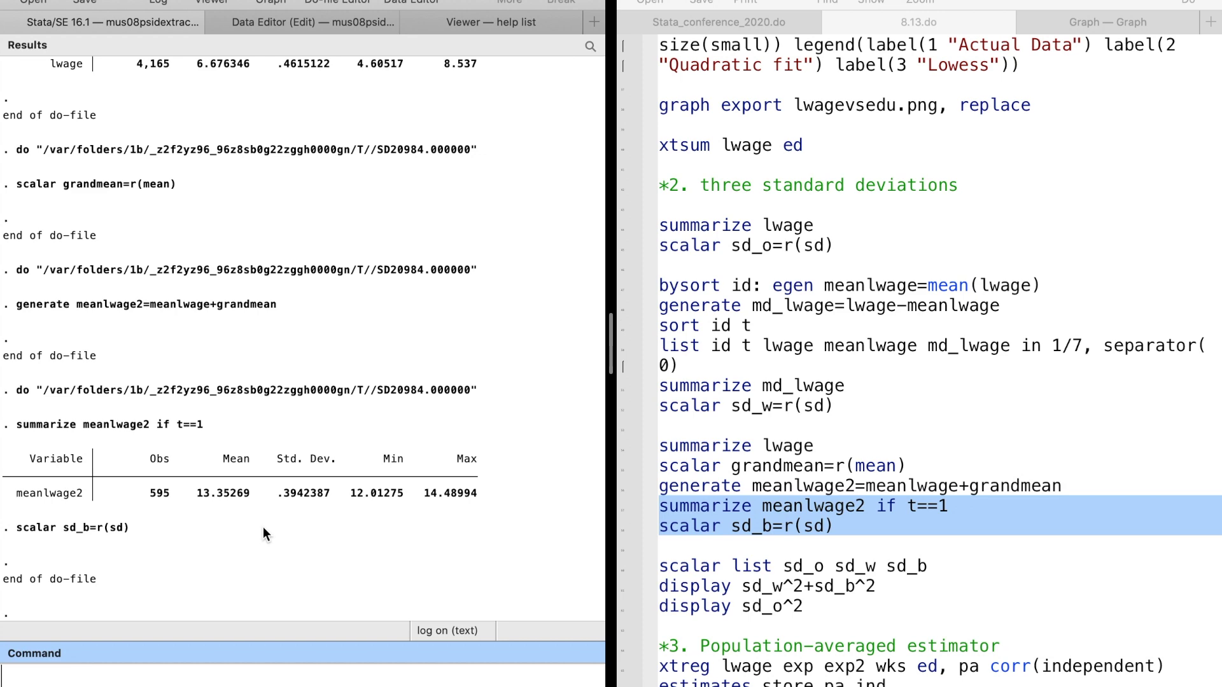
# Run scalar list sd_o sd_w sd_b, and display sd_w^2+sd_b^2 and sd_o^2 to compare the variances
pyautogui.scroll(-2, 617, 453)
pyautogui.click(617, 453)
pyautogui.press('super+shift+d')
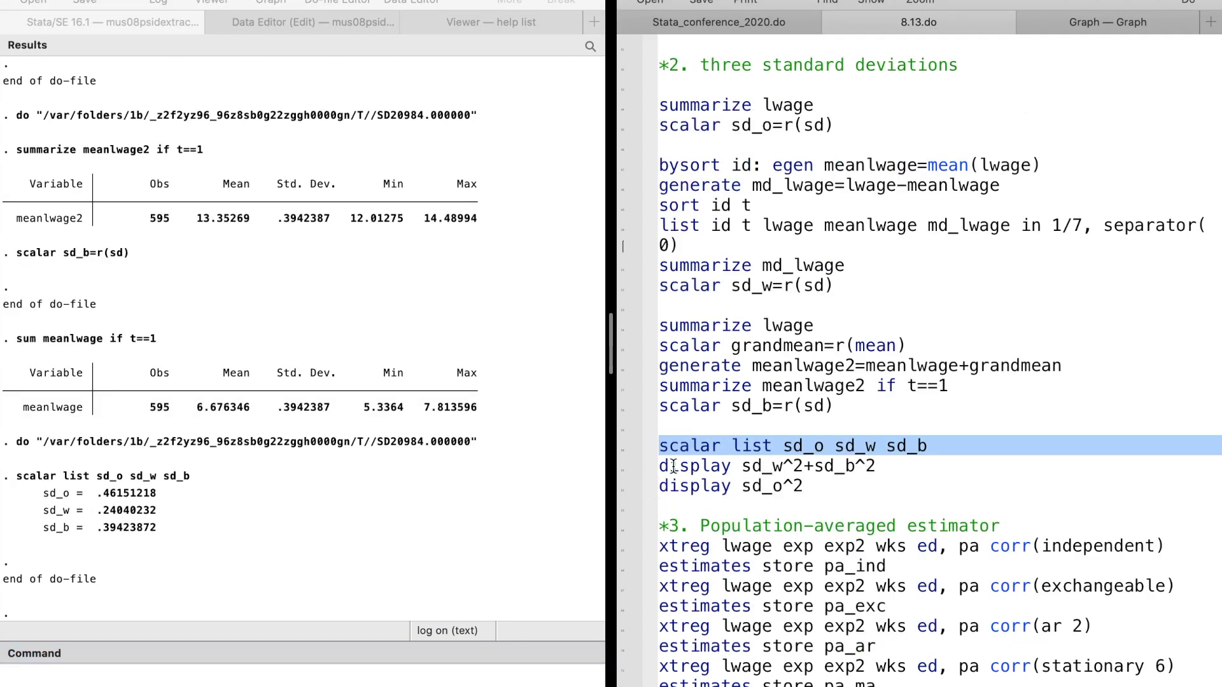
pyautogui.click(615, 474)
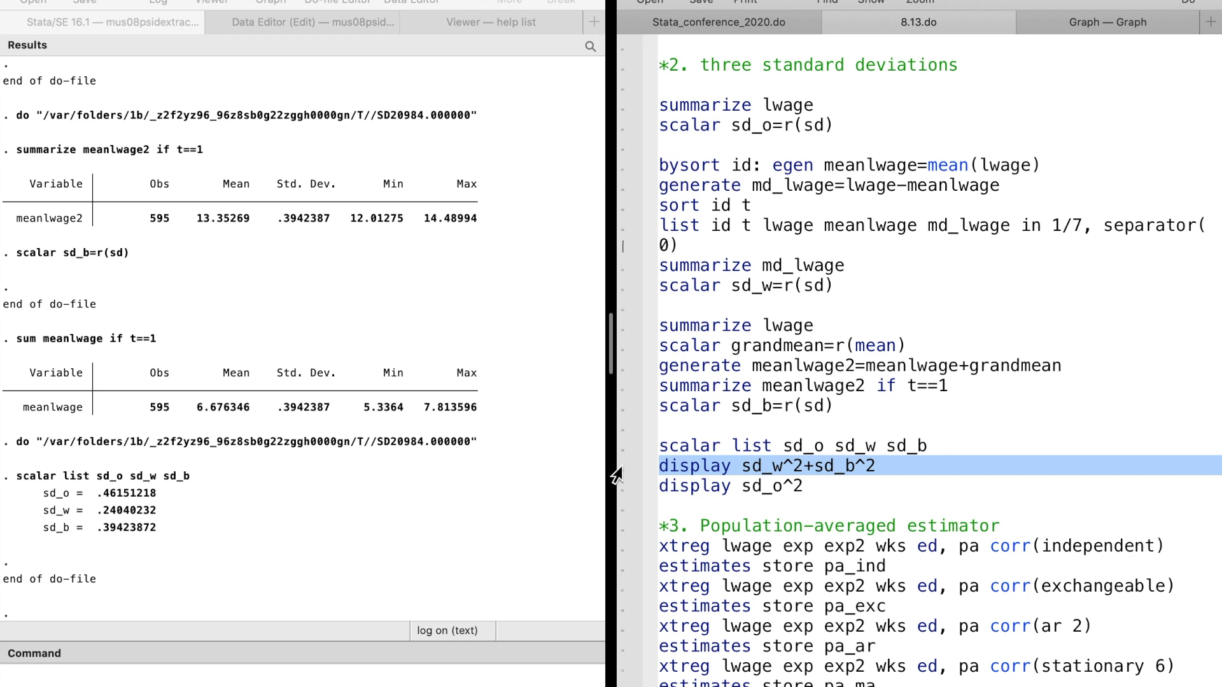
pyautogui.press('super+shift+d')
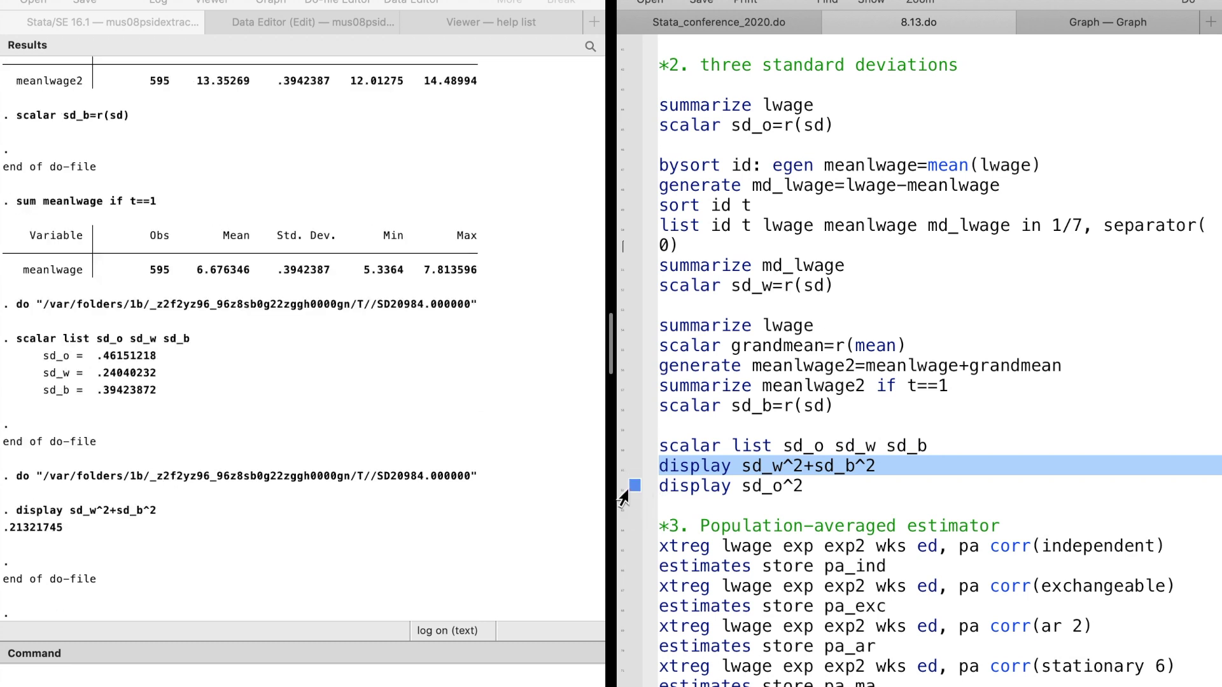
pyautogui.click(618, 488)
pyautogui.press('super+shift+d')
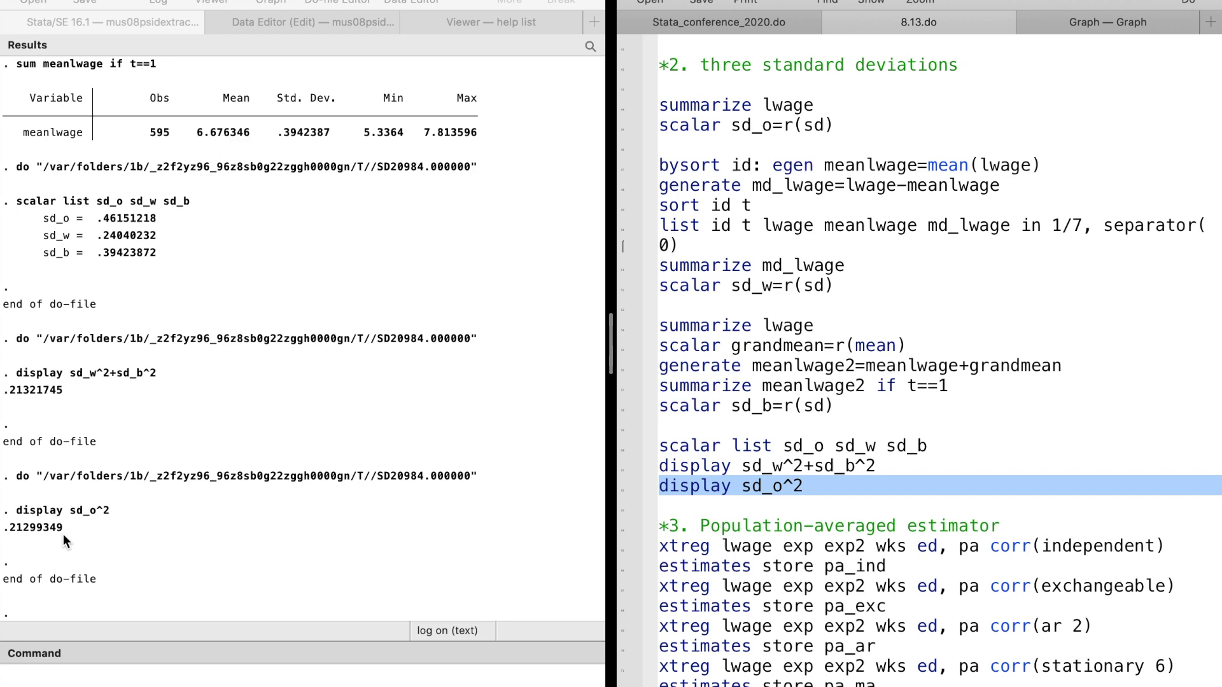
# Run the population-averaged xtreg models of lwage with corr(independent) and corr(exchangeable), storing the estimates as pa_ind and pa_exc
pyautogui.scroll(-8, 693, 523)
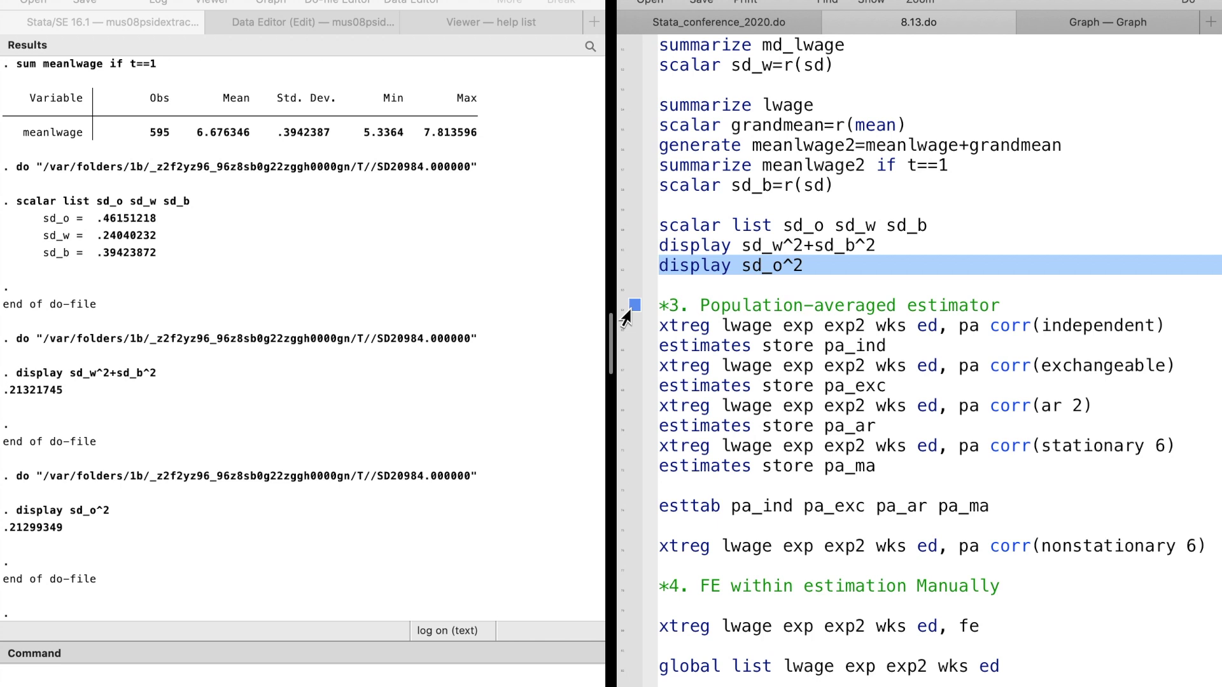
pyautogui.click(617, 328)
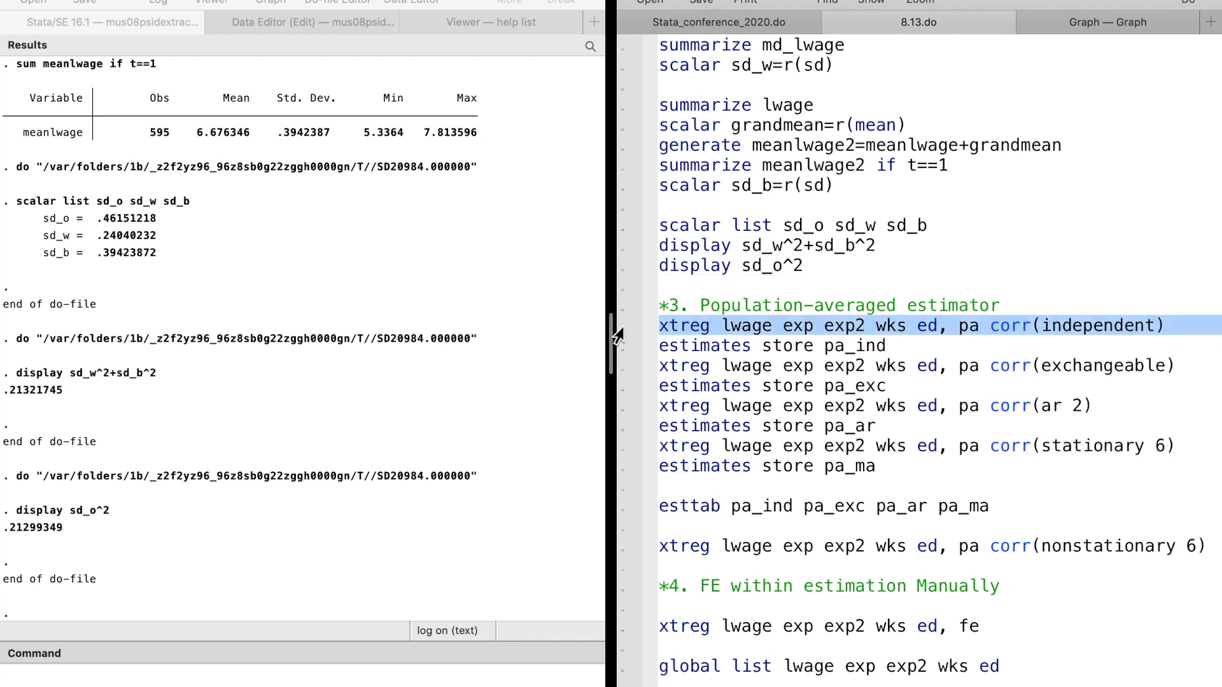
pyautogui.moveTo(616, 331); pyautogui.dragTo(616, 346)
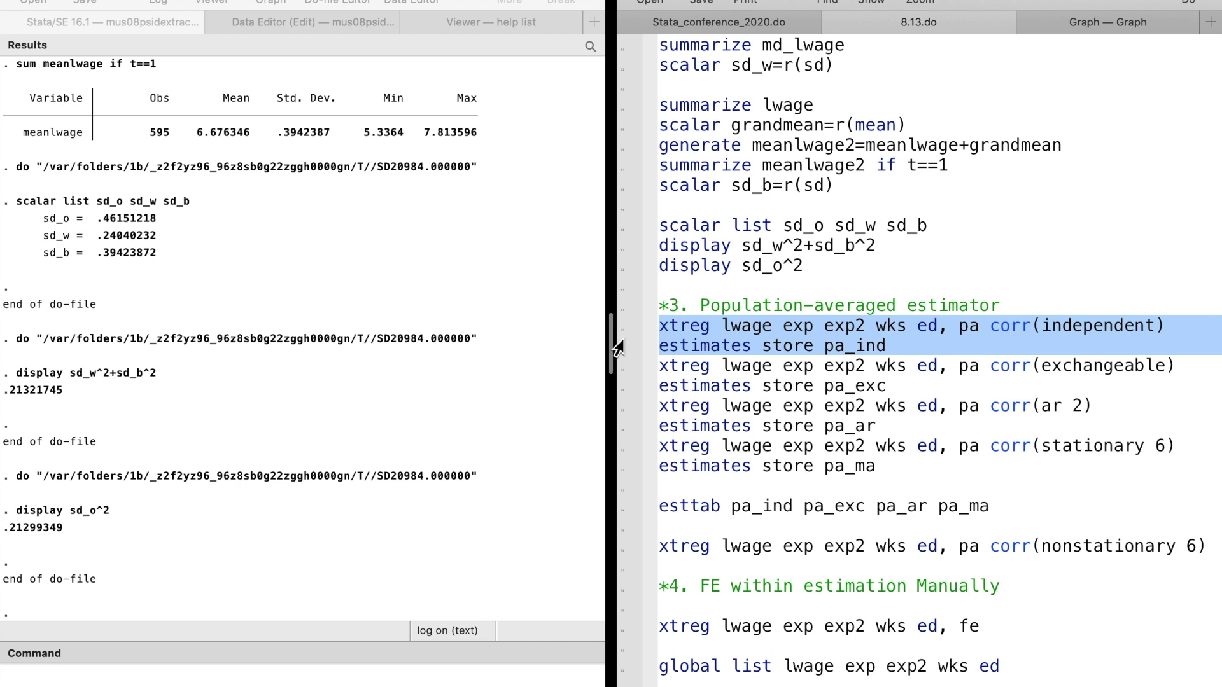
pyautogui.press('super+shift+d')
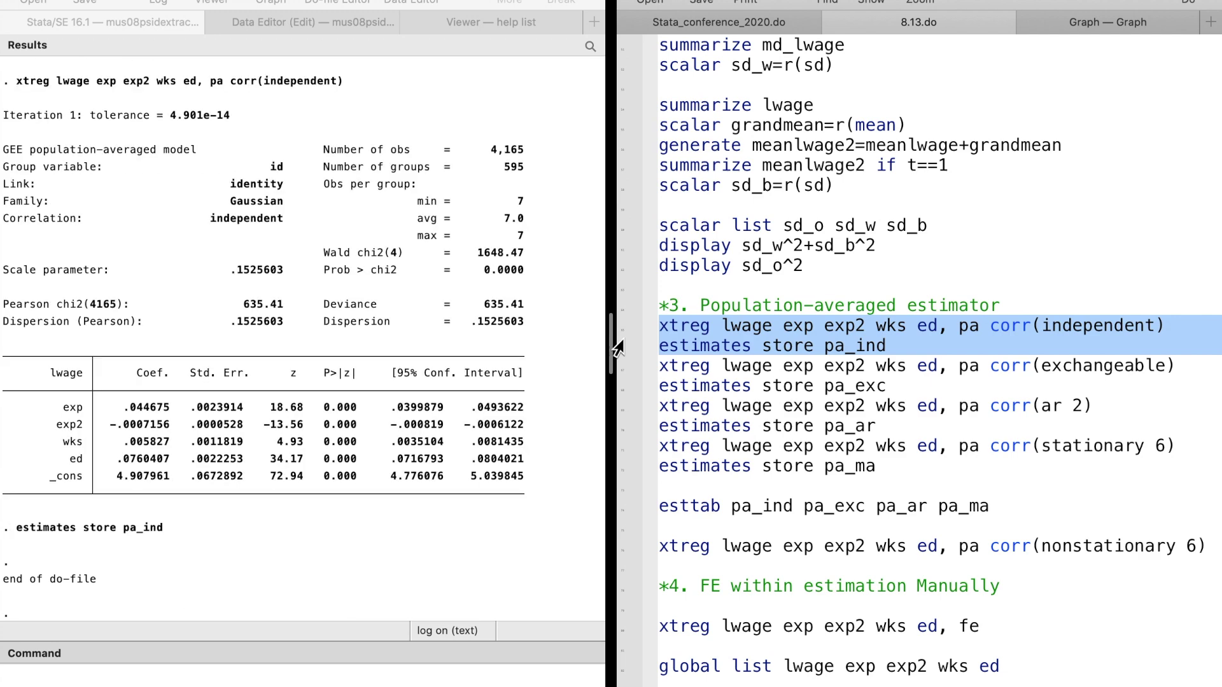
pyautogui.moveTo(618, 368); pyautogui.dragTo(617, 388)
pyautogui.press('super+shift+d')
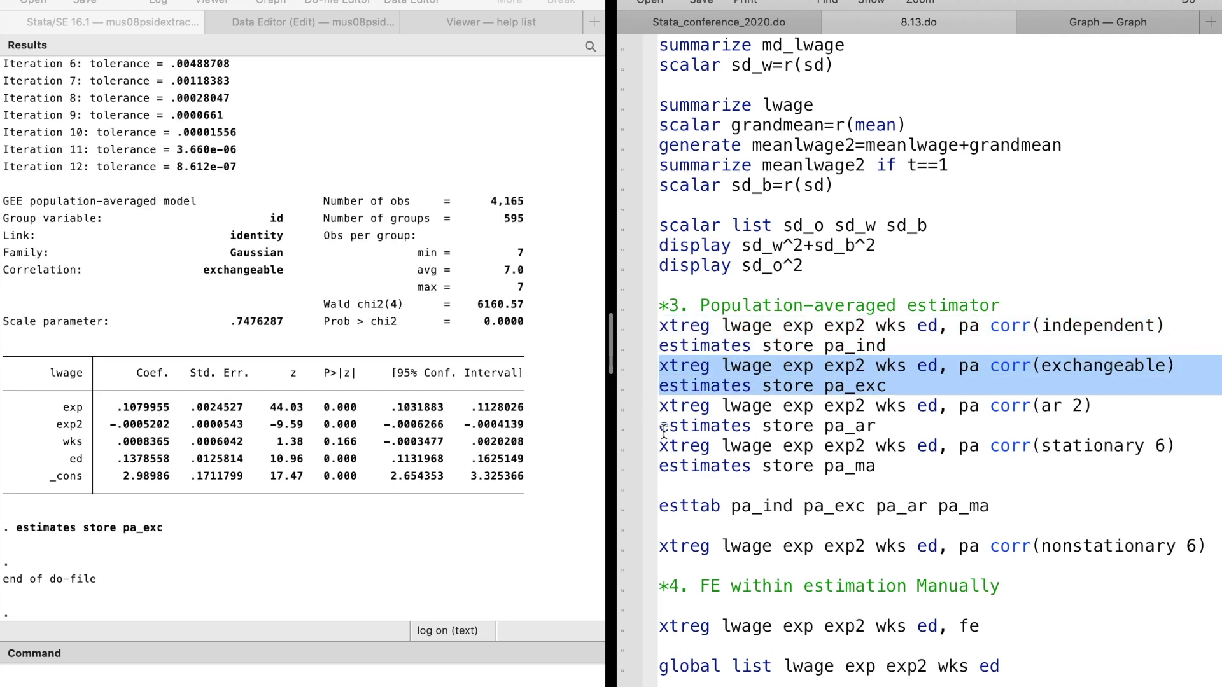
# Run the population-averaged xtreg models with corr(ar 2) and corr(stationary 6), storing the estimates as pa_ar and pa_ma
pyautogui.moveTo(617, 408); pyautogui.dragTo(619, 435)
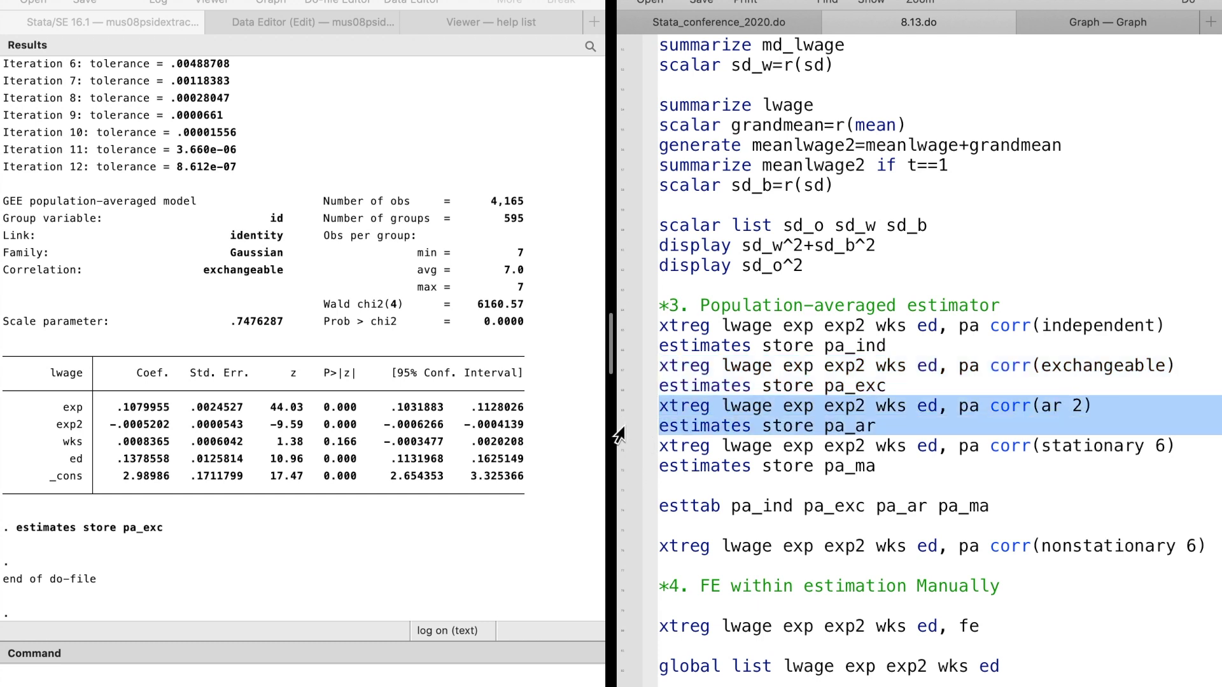
pyautogui.press('super+shift+d')
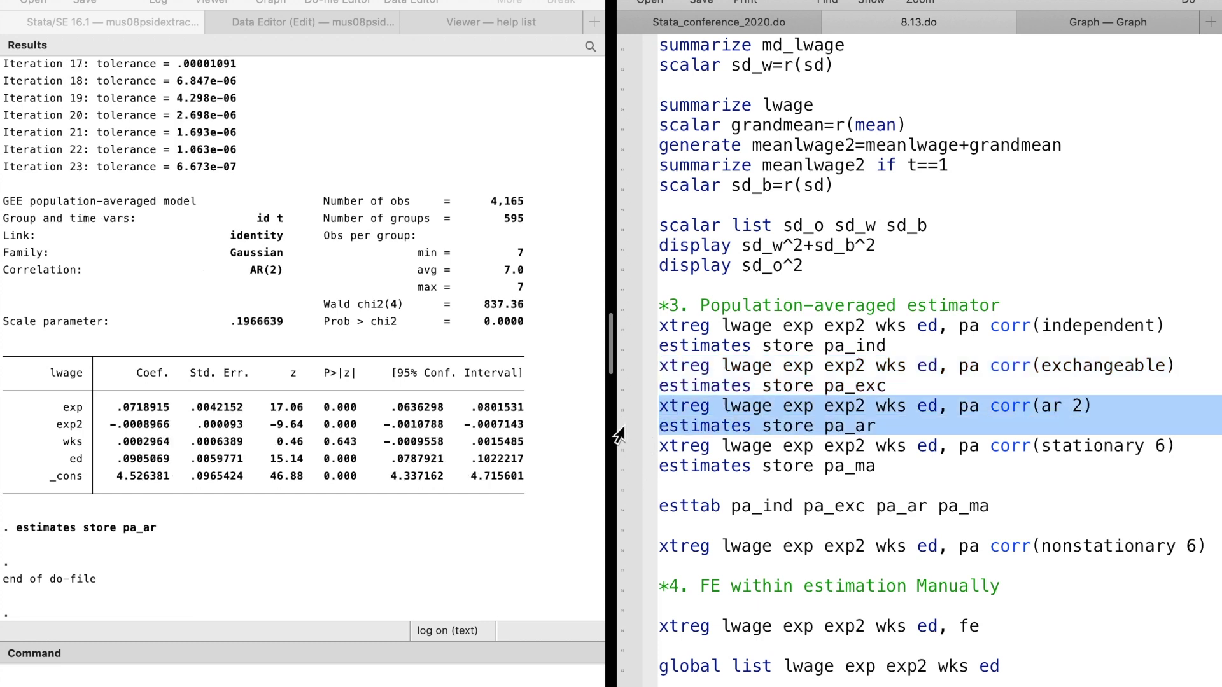
pyautogui.click(618, 450)
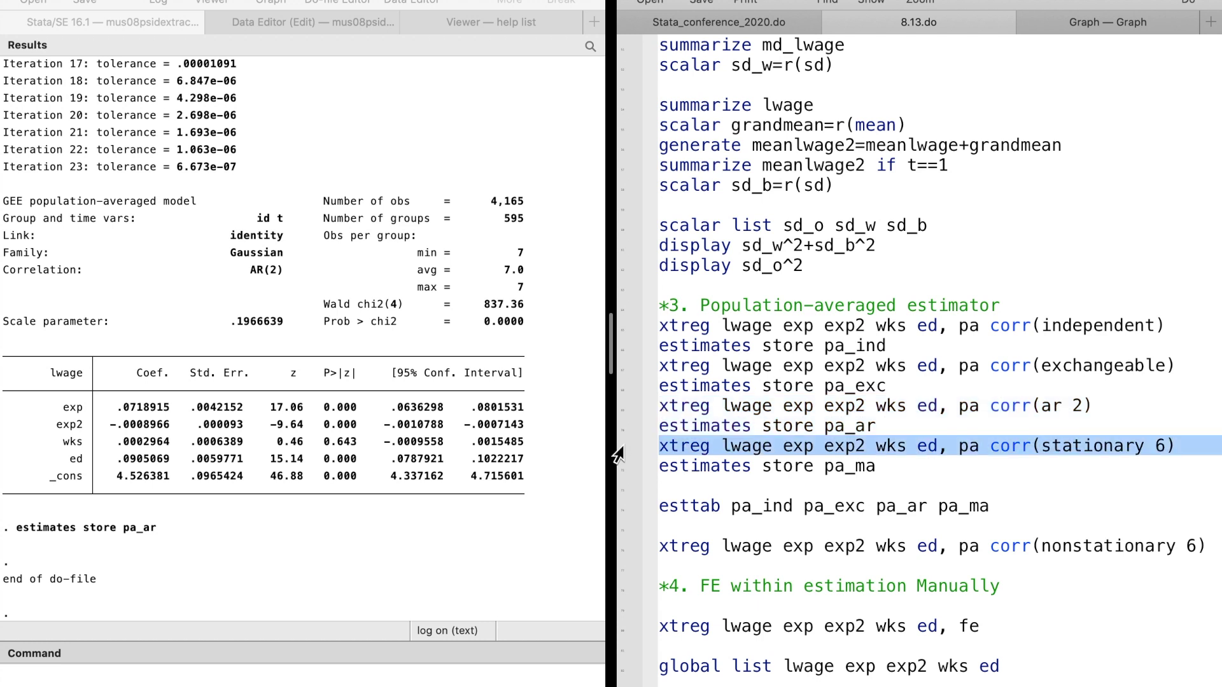
pyautogui.moveTo(618, 451); pyautogui.dragTo(619, 470)
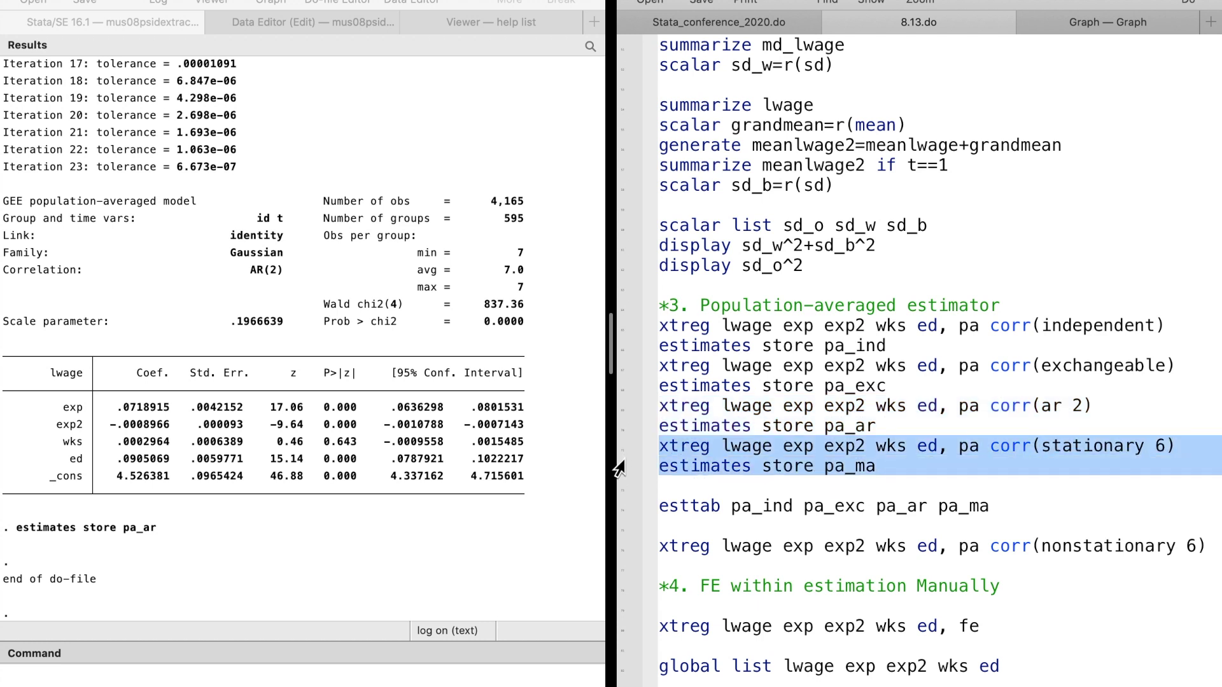
pyautogui.press('super+shift+d')
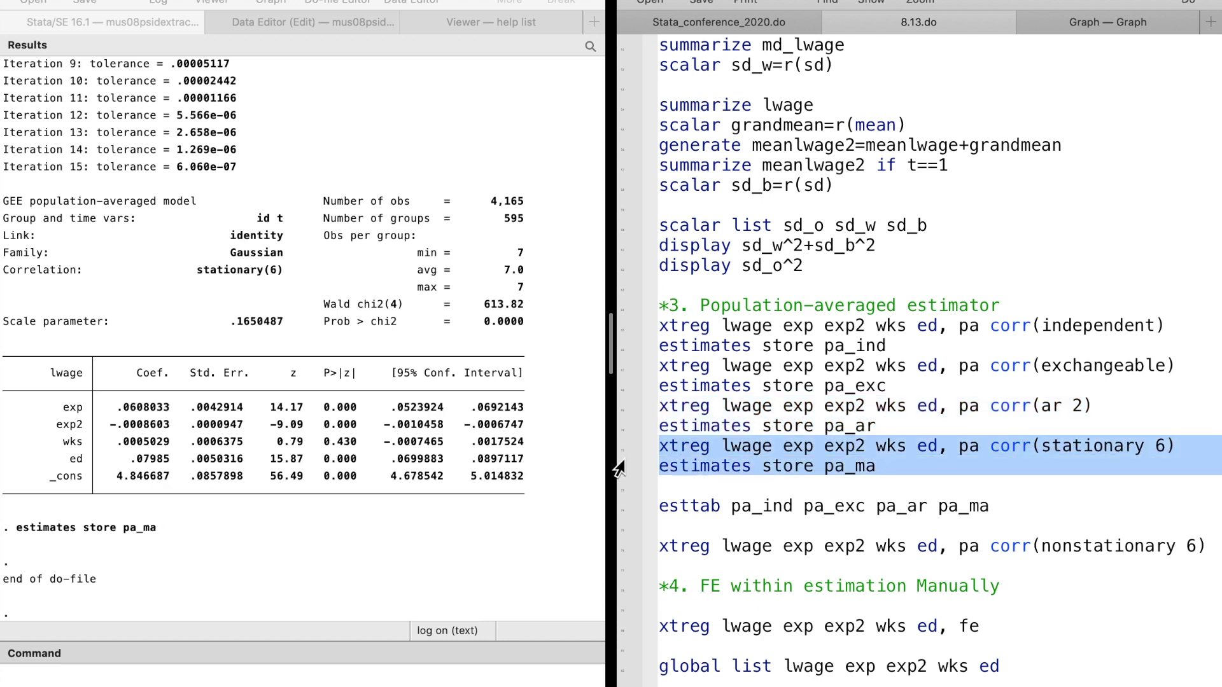
# Tabulate pa_ind, pa_exc, pa_ar and pa_ma with esttab, and run the population-averaged xtreg model with corr(nonstationary 6)
pyautogui.click(619, 508)
pyautogui.press('super+shift+d')
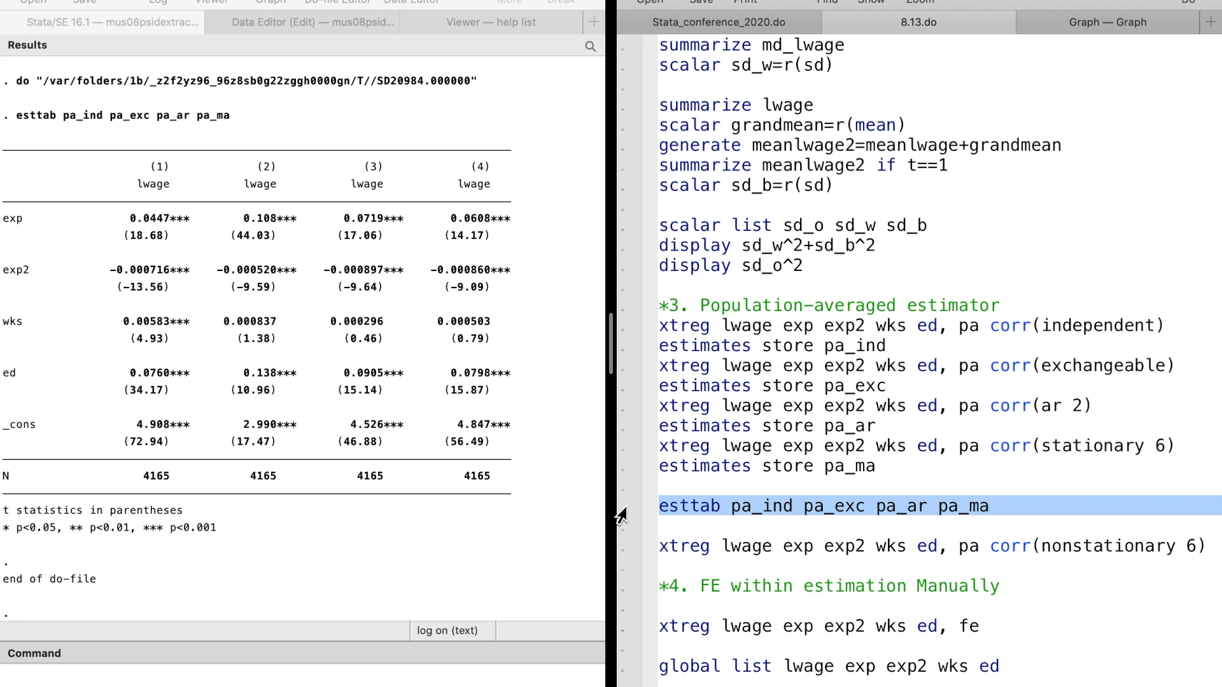
pyautogui.click(615, 550)
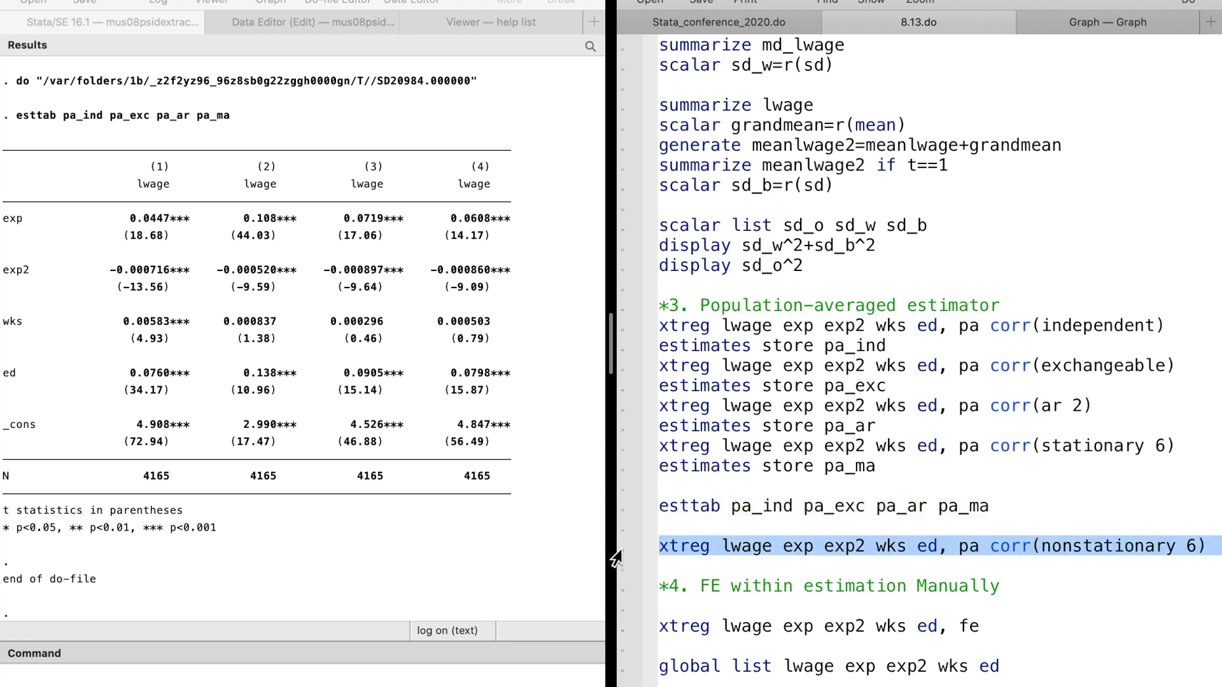
pyautogui.press('super+shift+d')
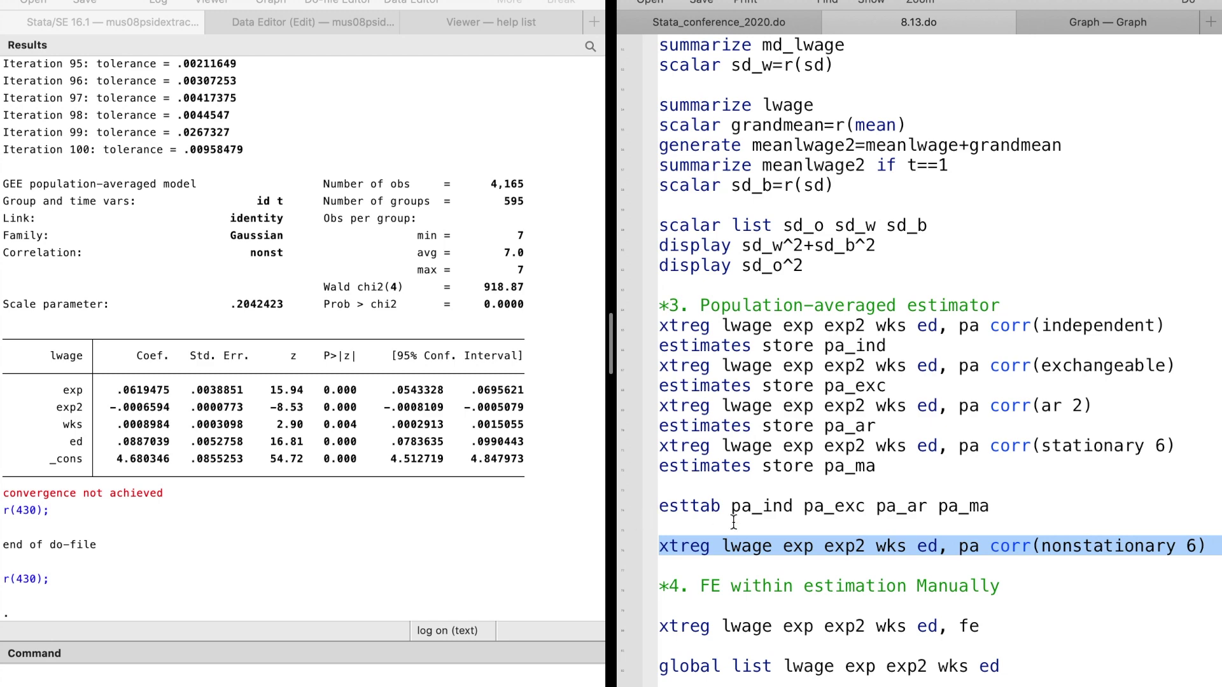
# Run the fixed-effects regression xtreg lwage exp exp2 wks ed, fe from section 4 of the do-file
pyautogui.scroll(-5, 735, 522)
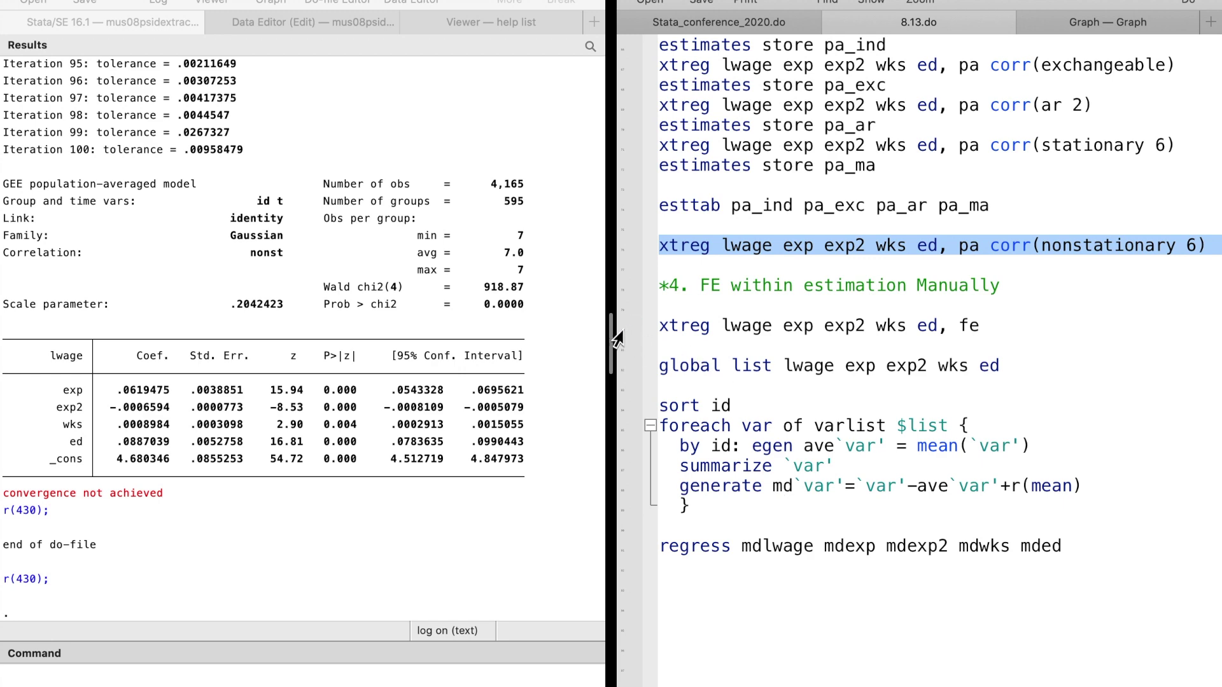
pyautogui.press('Down')
pyautogui.press('Down')
pyautogui.press('Down')
pyautogui.press('Down')
pyautogui.press('super+shift+d')
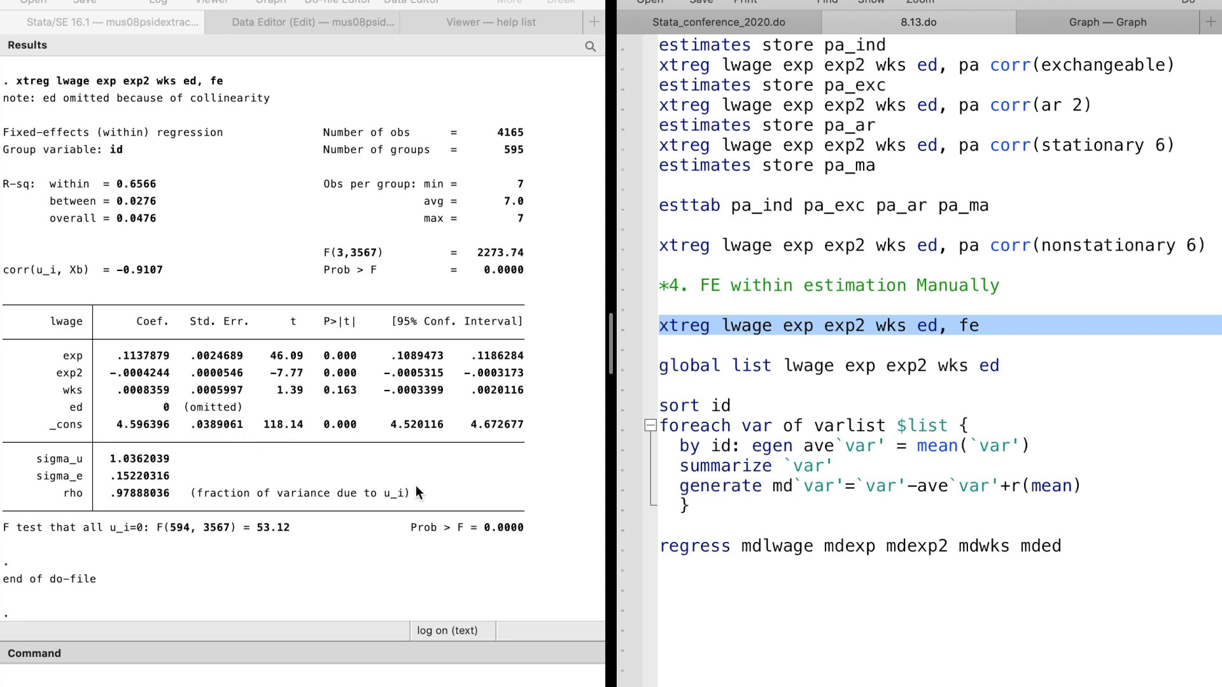
# Define the global macro list as lwage exp exp2 wks ed, and sort the data by id
pyautogui.press('Down')
pyautogui.press('Down')
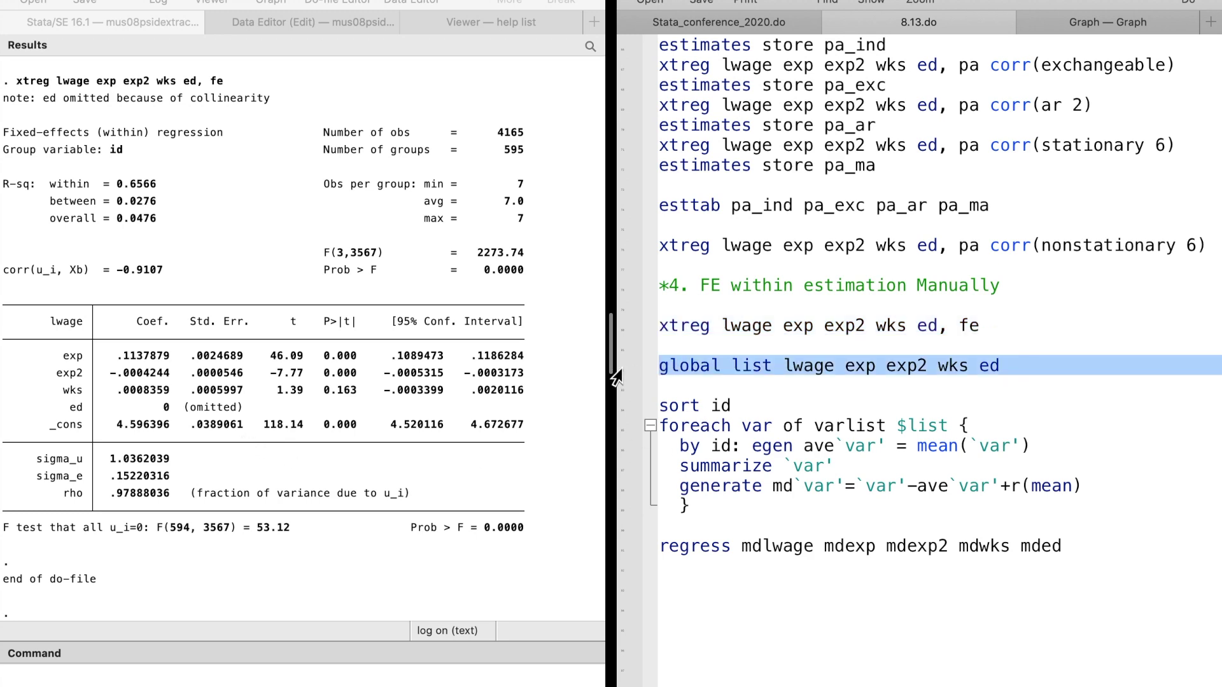
pyautogui.press('super+shift+d')
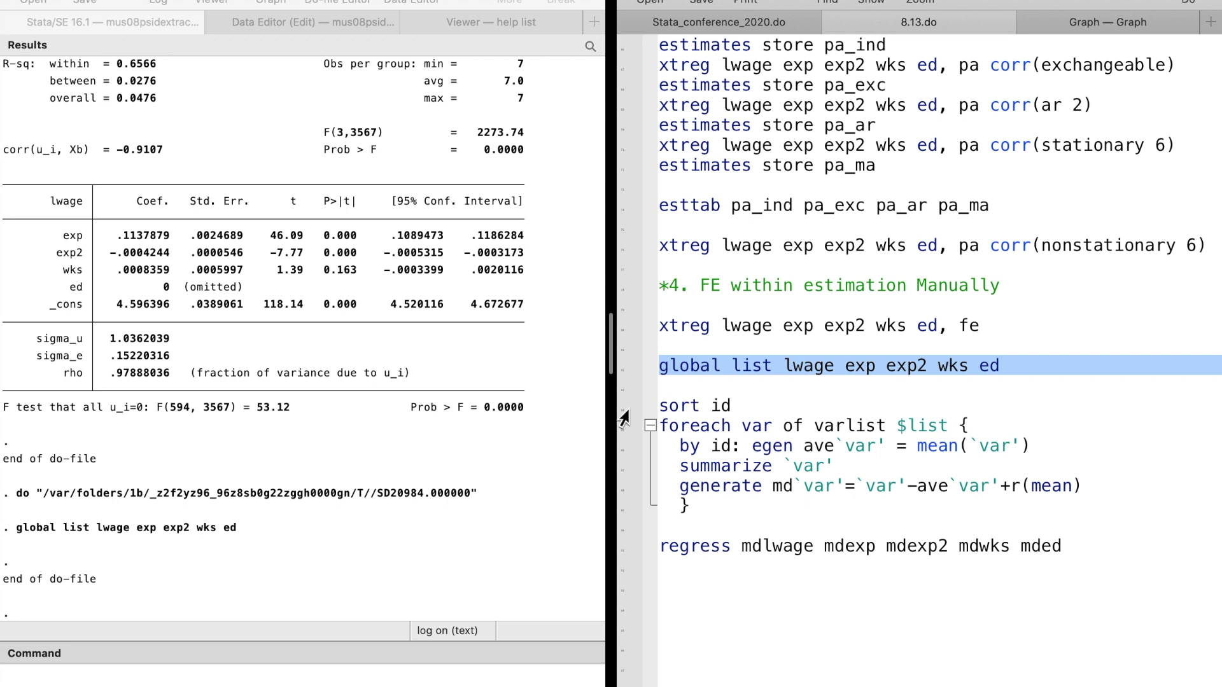
pyautogui.press('Down')
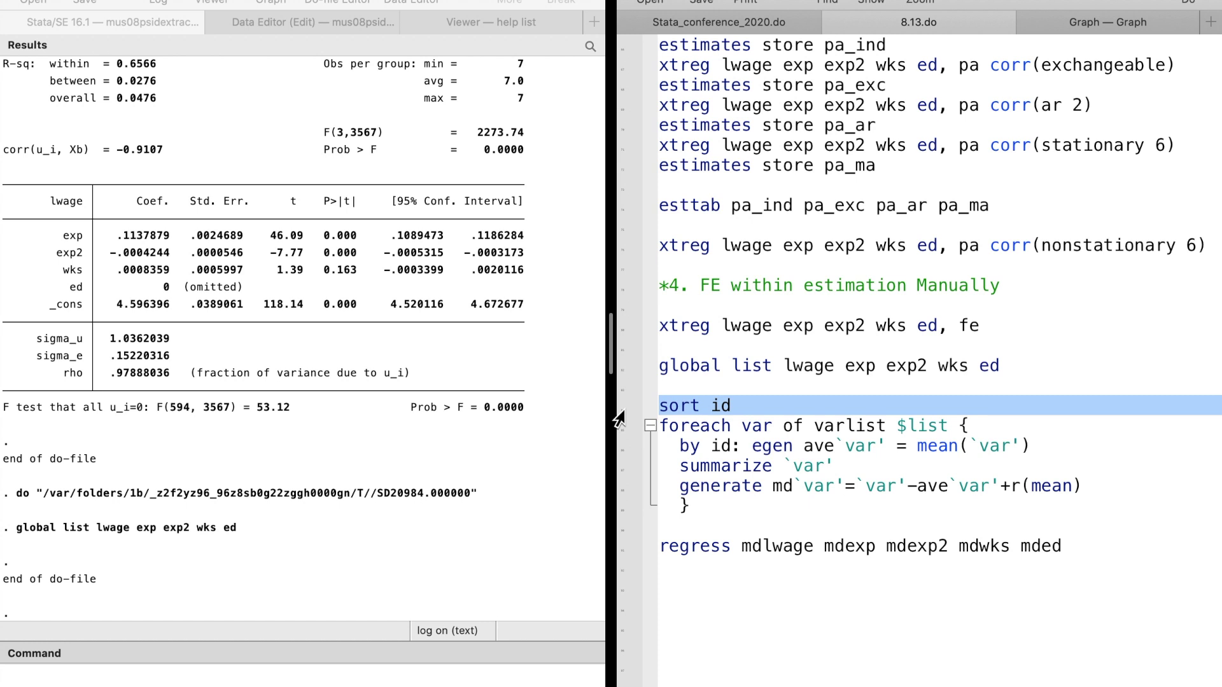
pyautogui.press('super+shift+d')
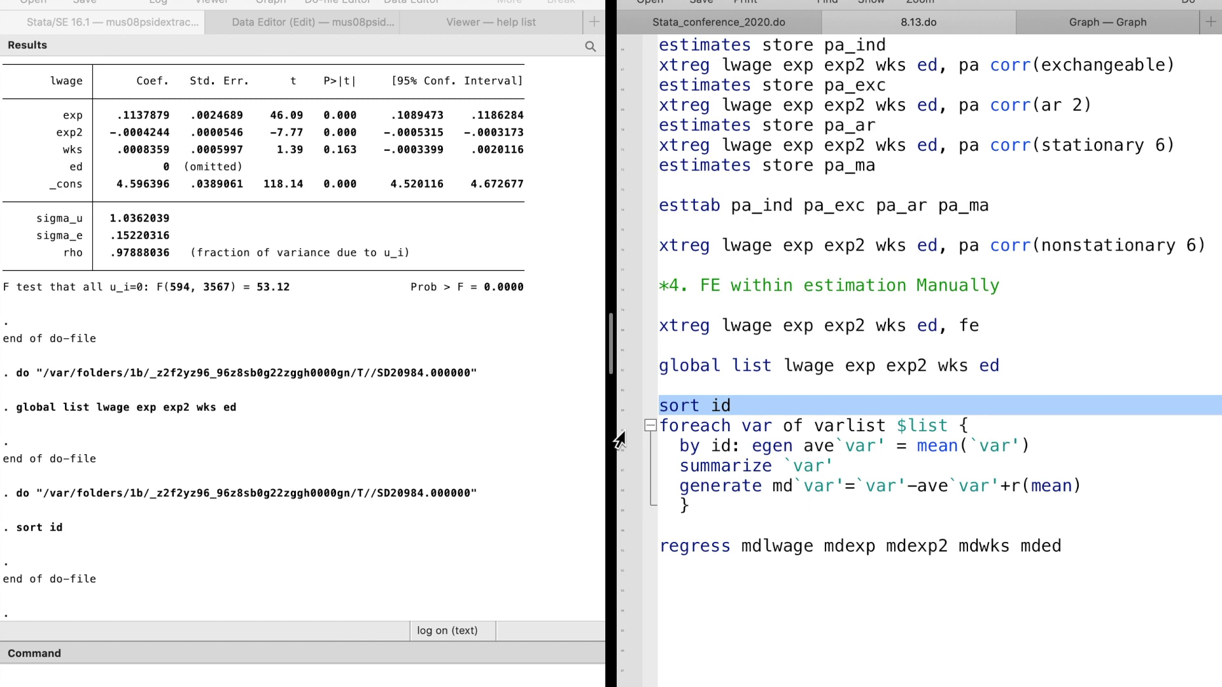
# Run the foreach loop that generates the demeaned variables, and run regress mdlwage mdexp mdexp2 mdwks mded
pyautogui.moveTo(618, 425); pyautogui.dragTo(620, 511)
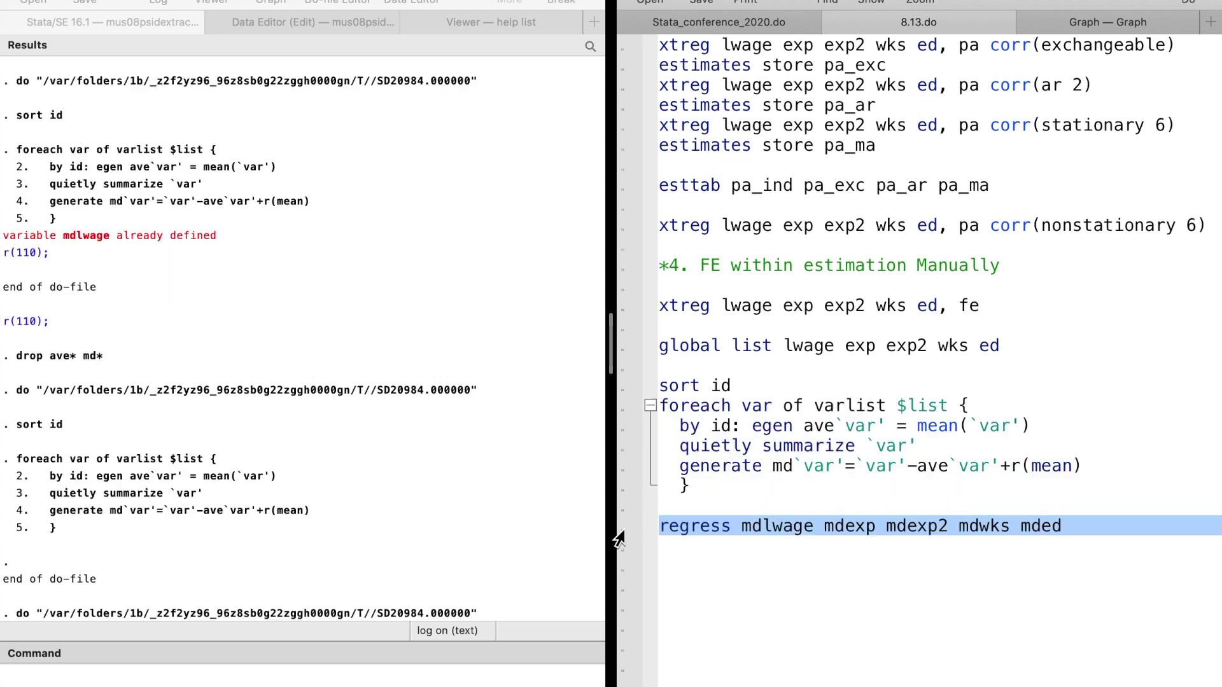
pyautogui.press('super+shift+d')
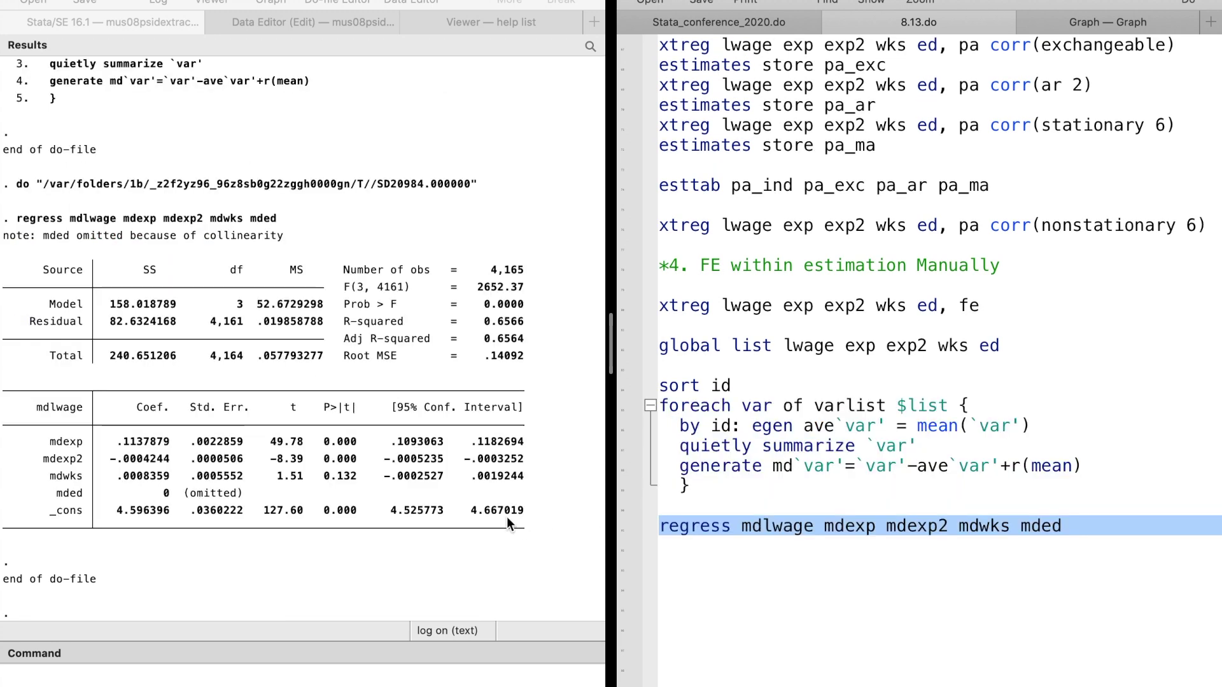
# Rerun xtreg lwage exp exp2 wks ed, fe and compare its output with the manual regression on the demeaned variables
pyautogui.click(620, 311)
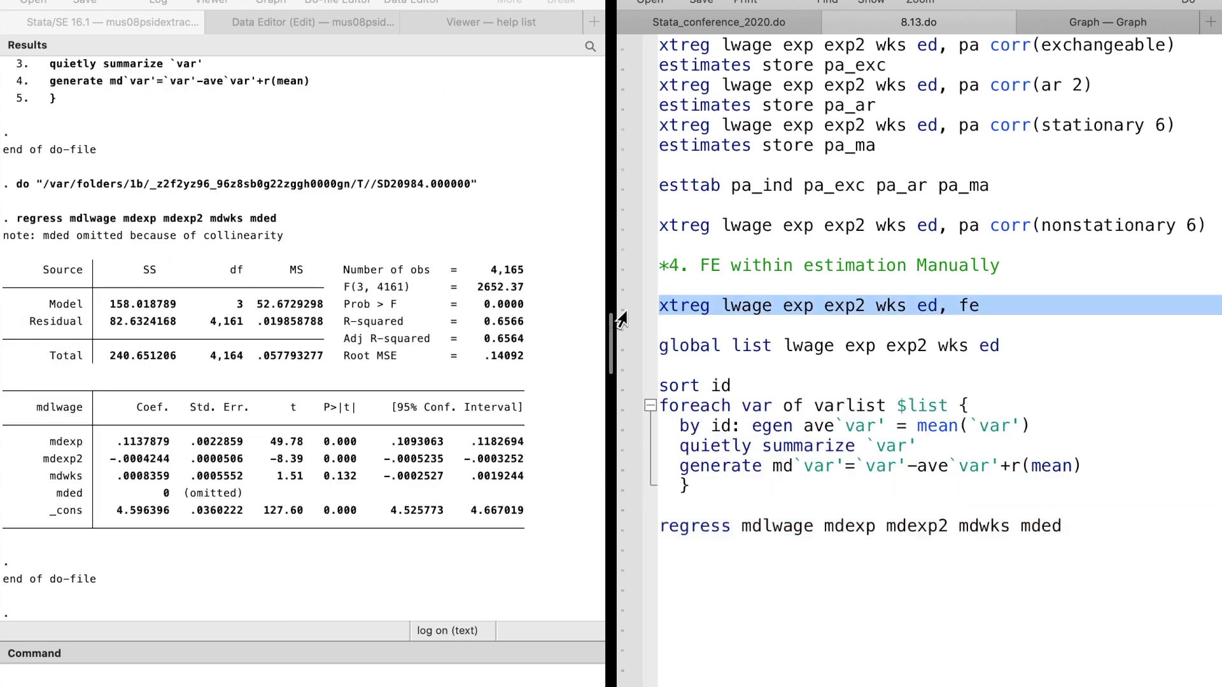
pyautogui.press('super+shift+d')
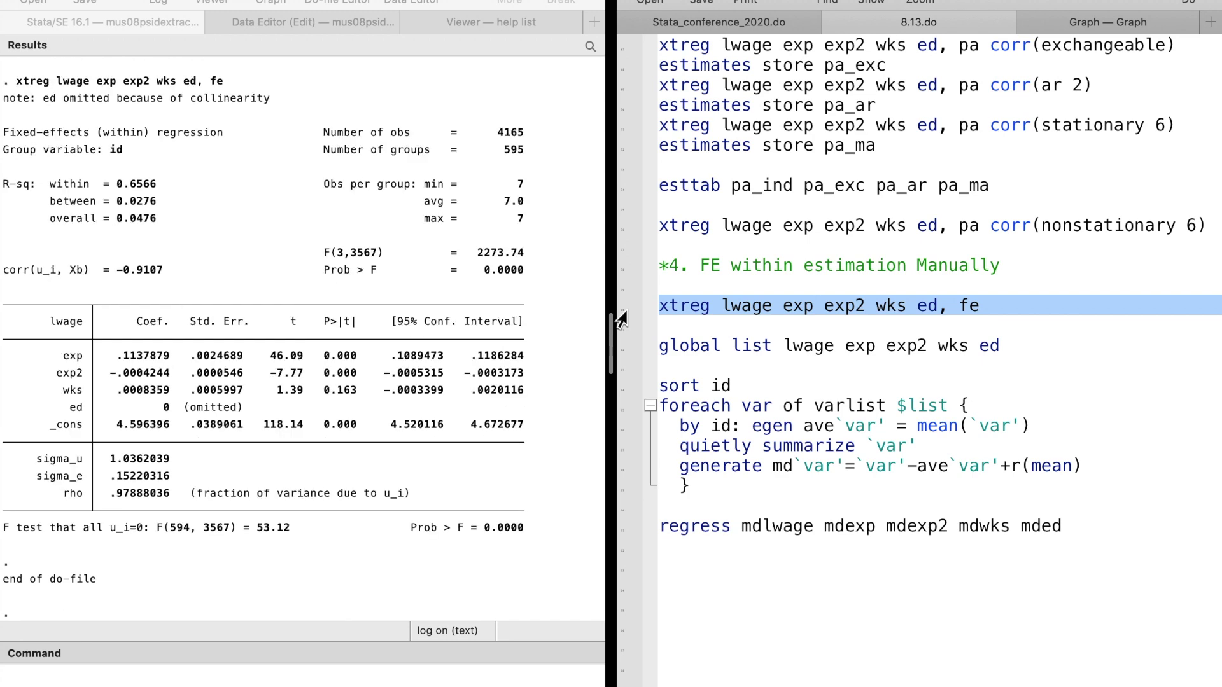
pyautogui.scroll(5, 408, 327)
pyautogui.scroll(3, 406, 327)
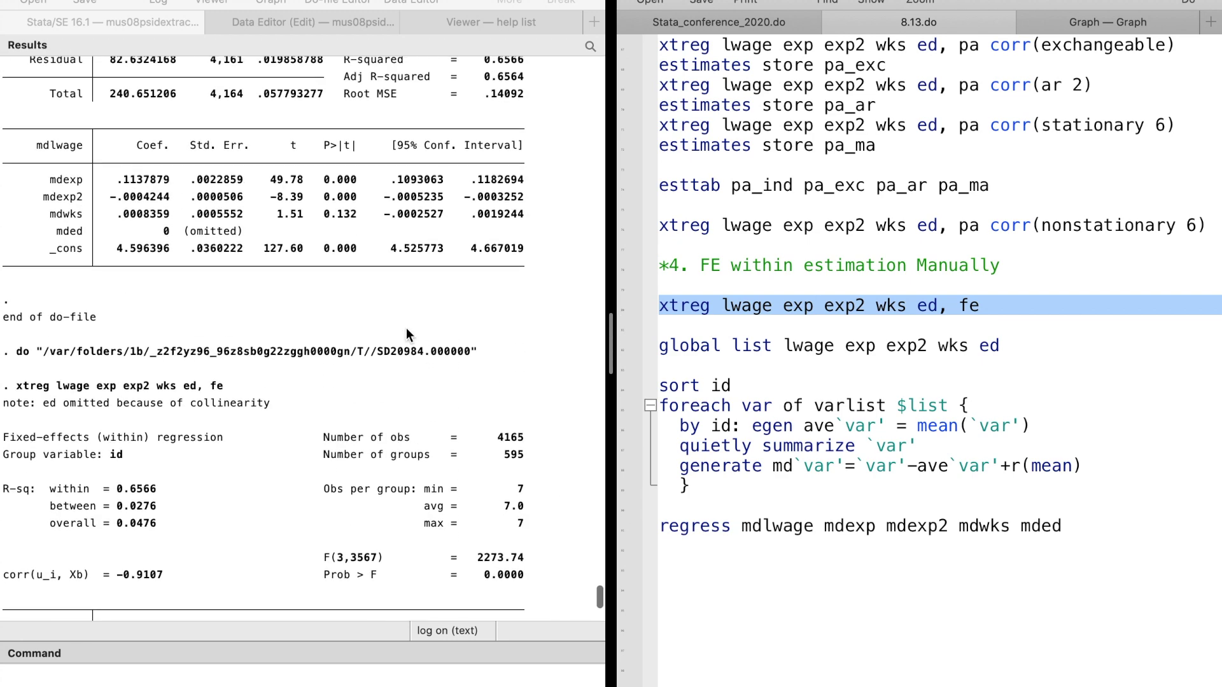